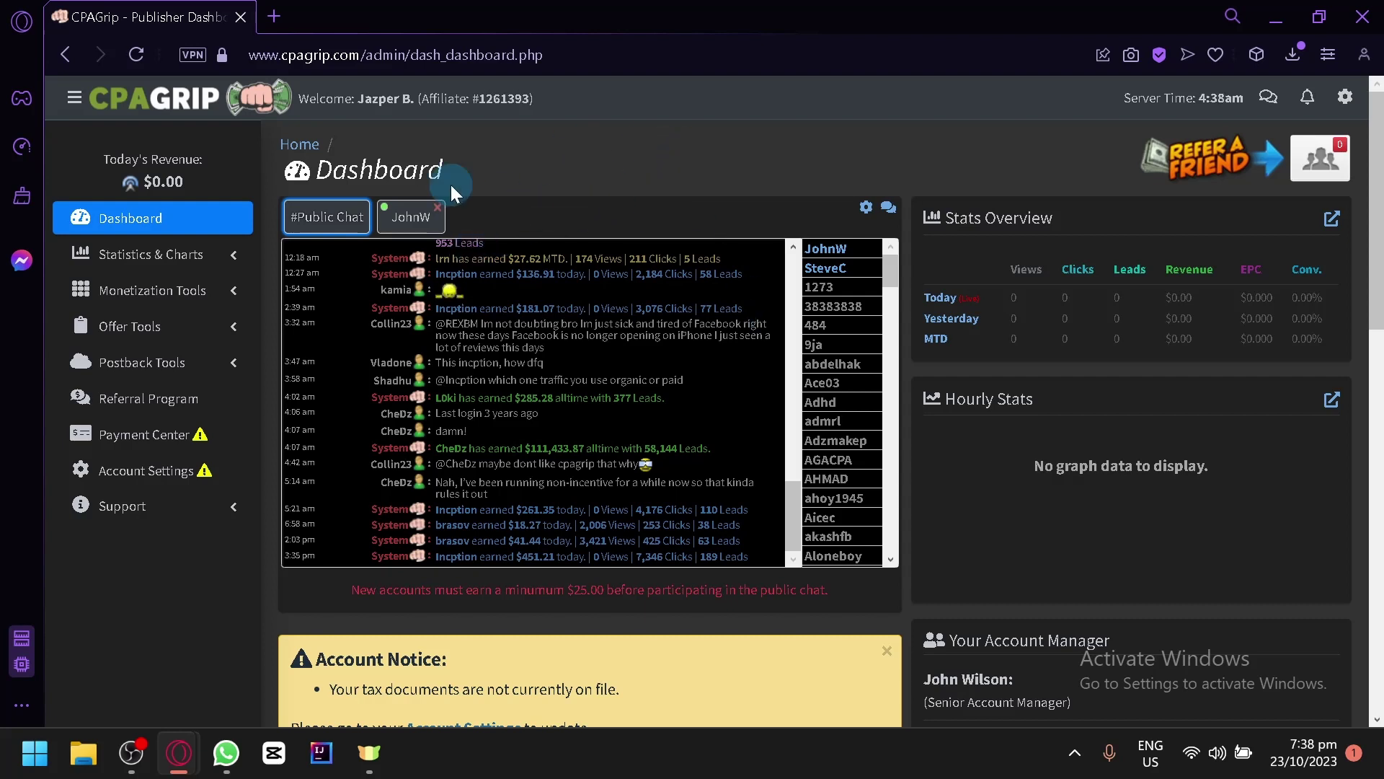
- Look over the dashboard's chat, notices and account manager section, and browse the list of chat members
scroll(521, 193, "down", 2)
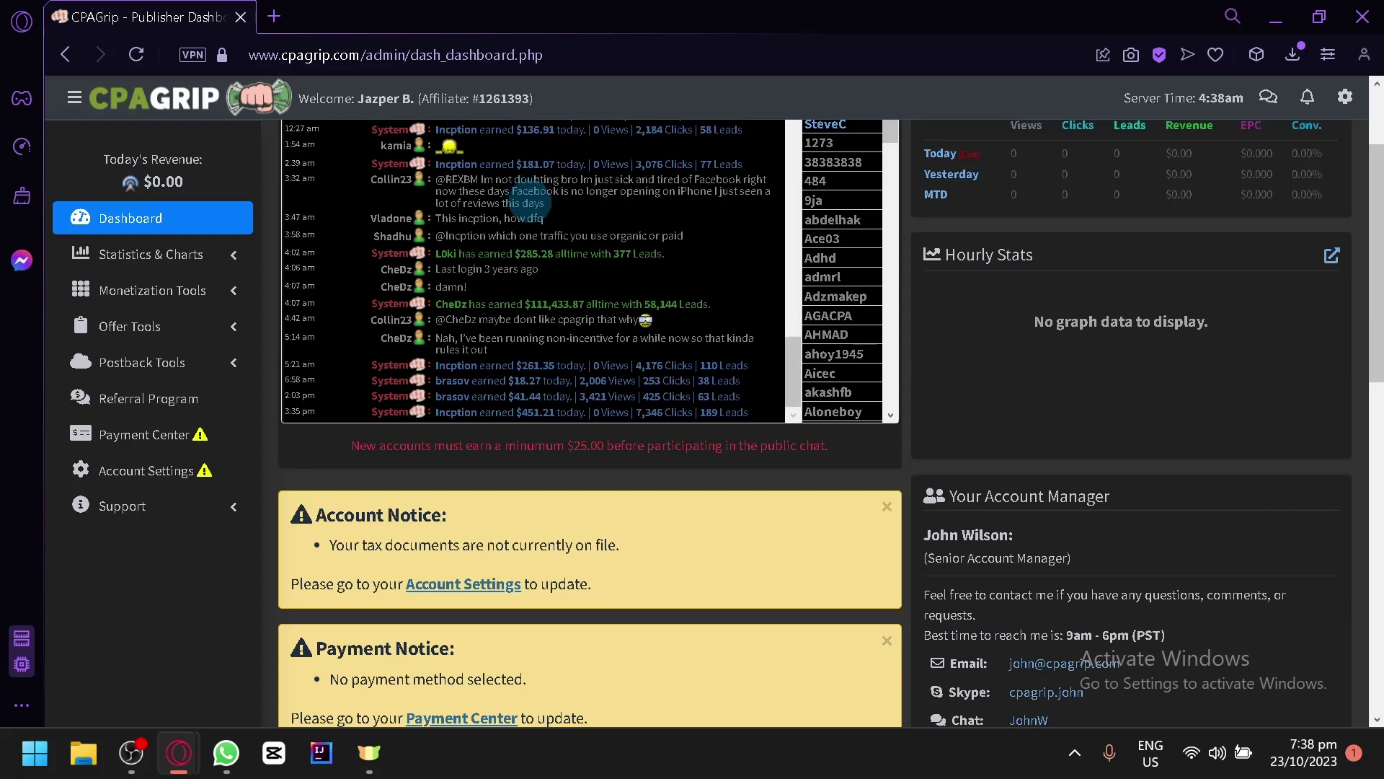
scroll(826, 407, "down", 4)
scroll(856, 461, "up", 2)
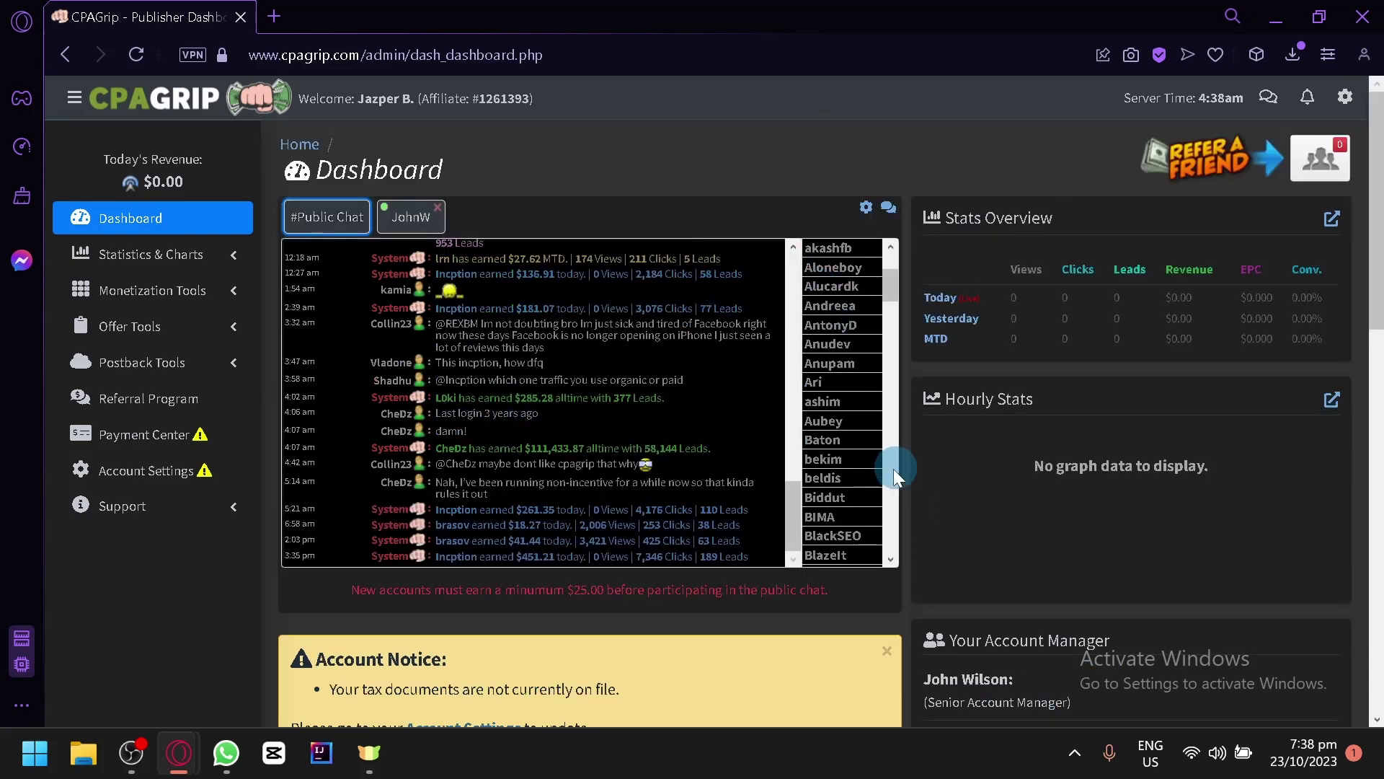
scroll(851, 454, "down", 4)
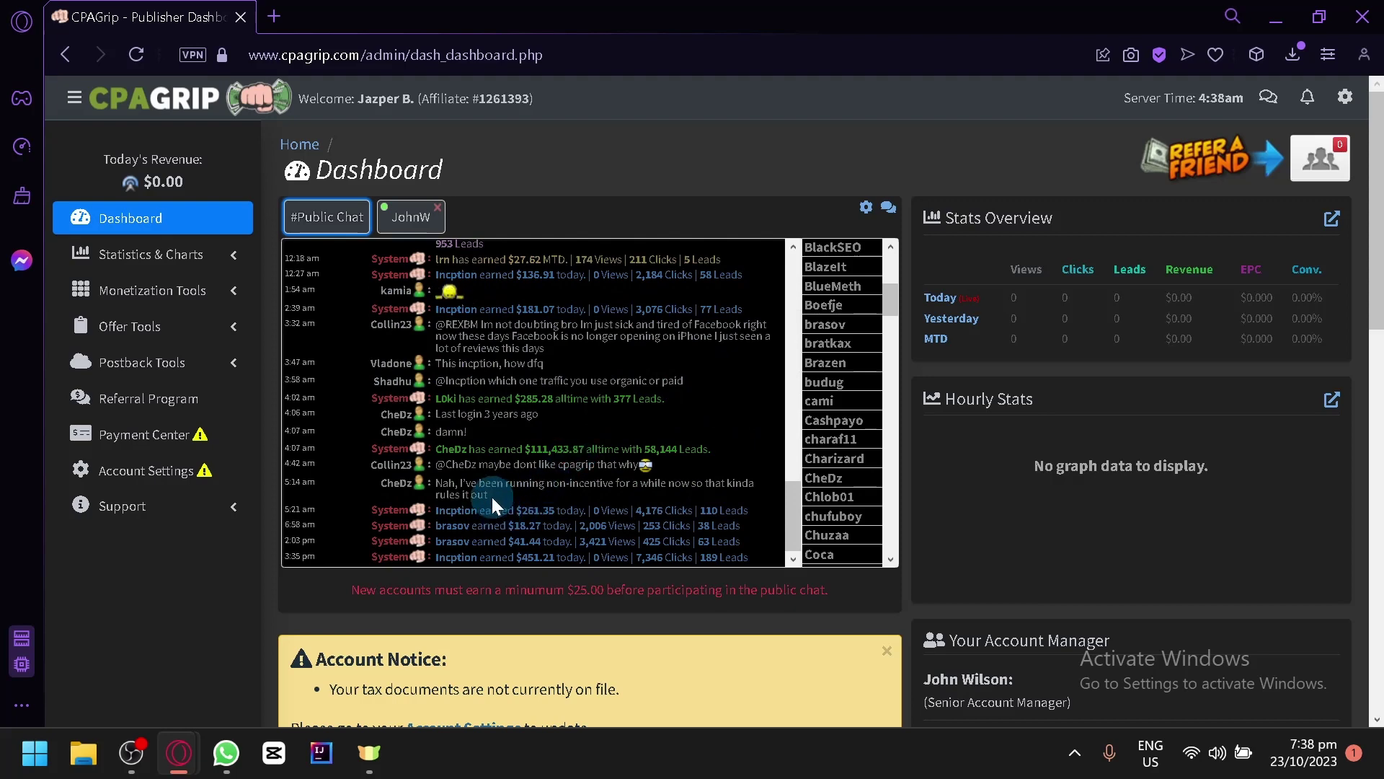
- Examine the notice below the public chat about the minimum earnings new accounts need to participate
scroll(436, 602, "up", 5, "ctrl")
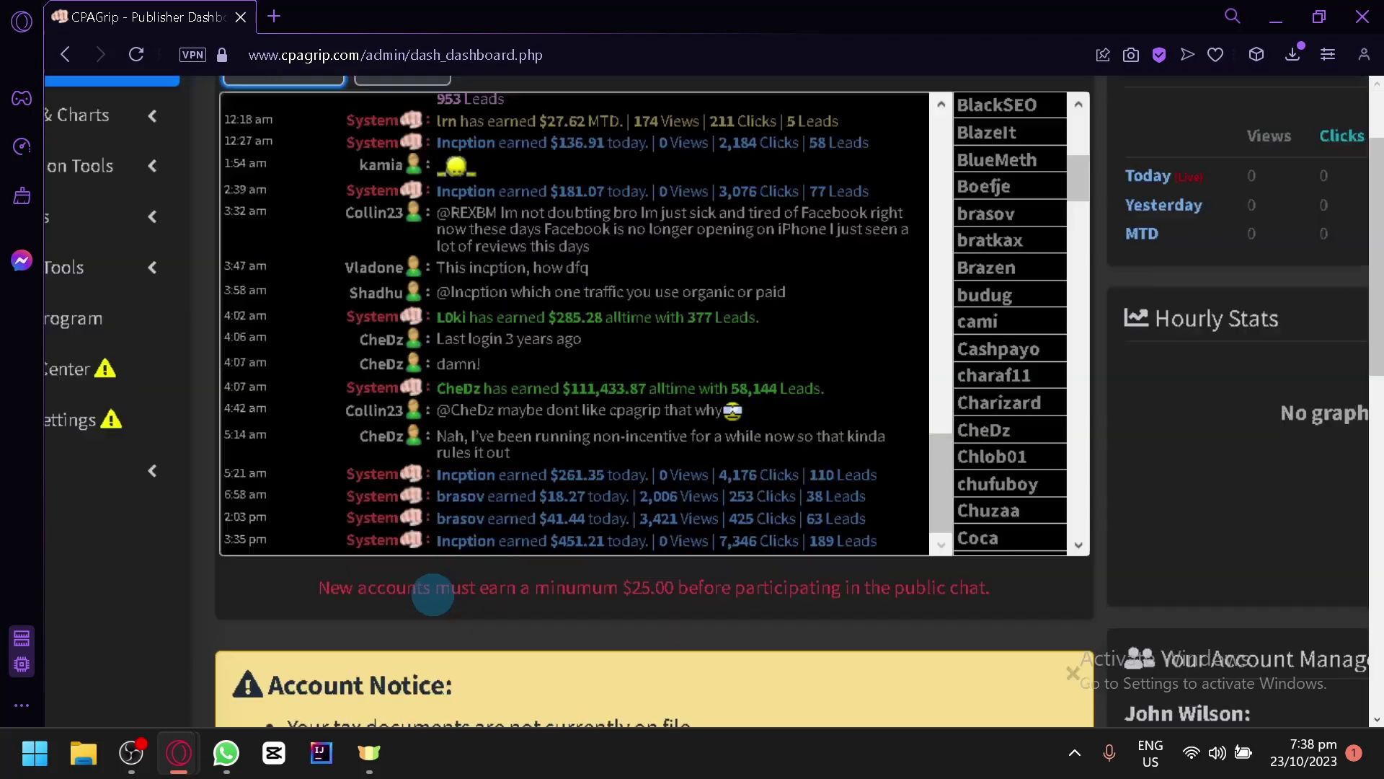
scroll(461, 599, "right", 3)
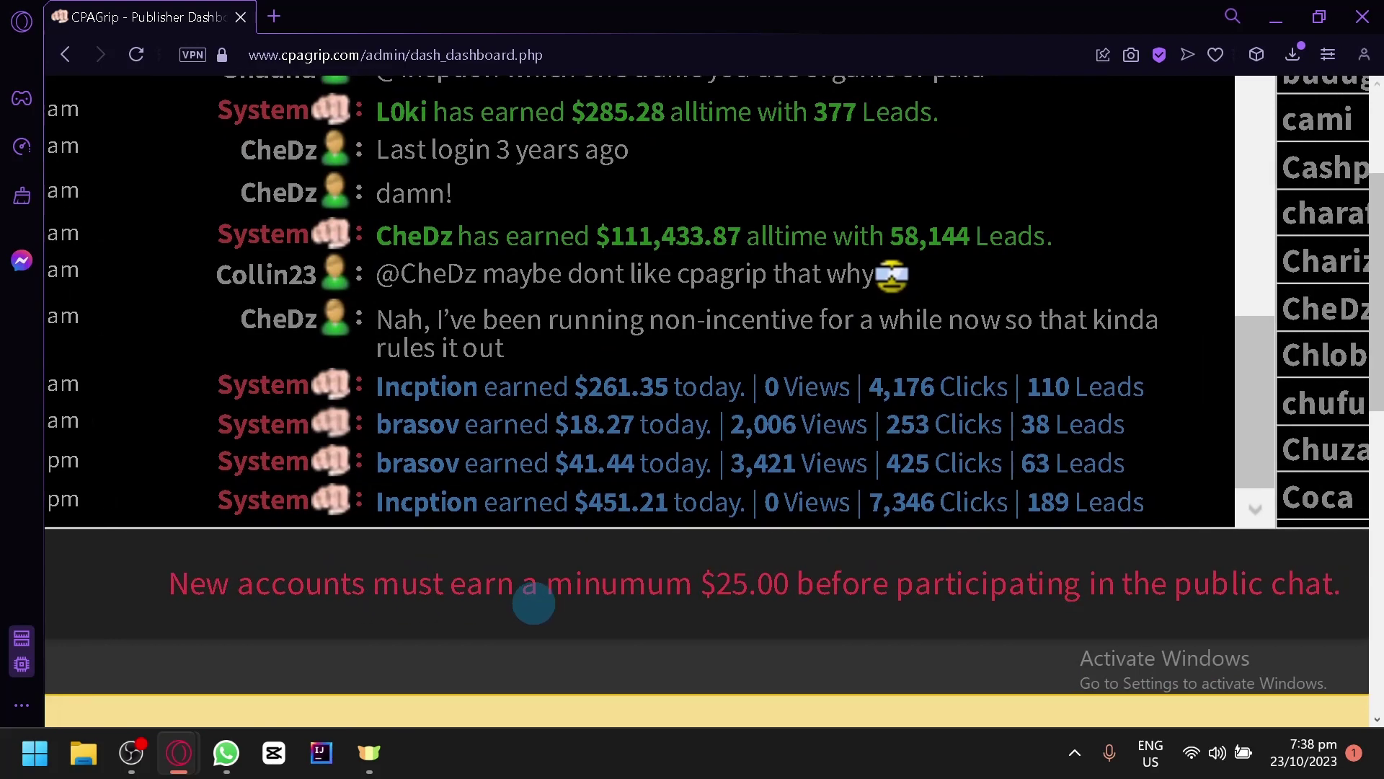
scroll(555, 607, "right", 1)
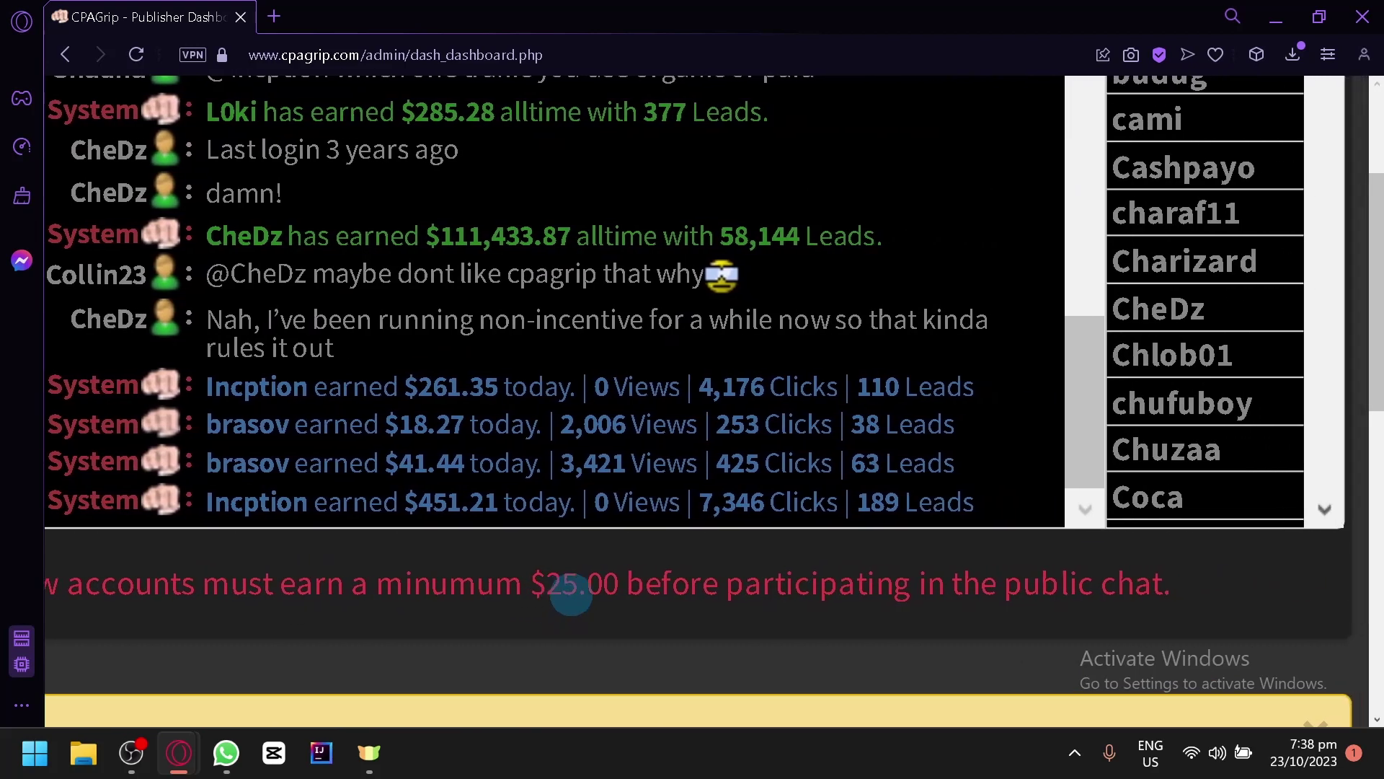
left_click_drag(646, 553, 647, 555)
left_click(779, 576)
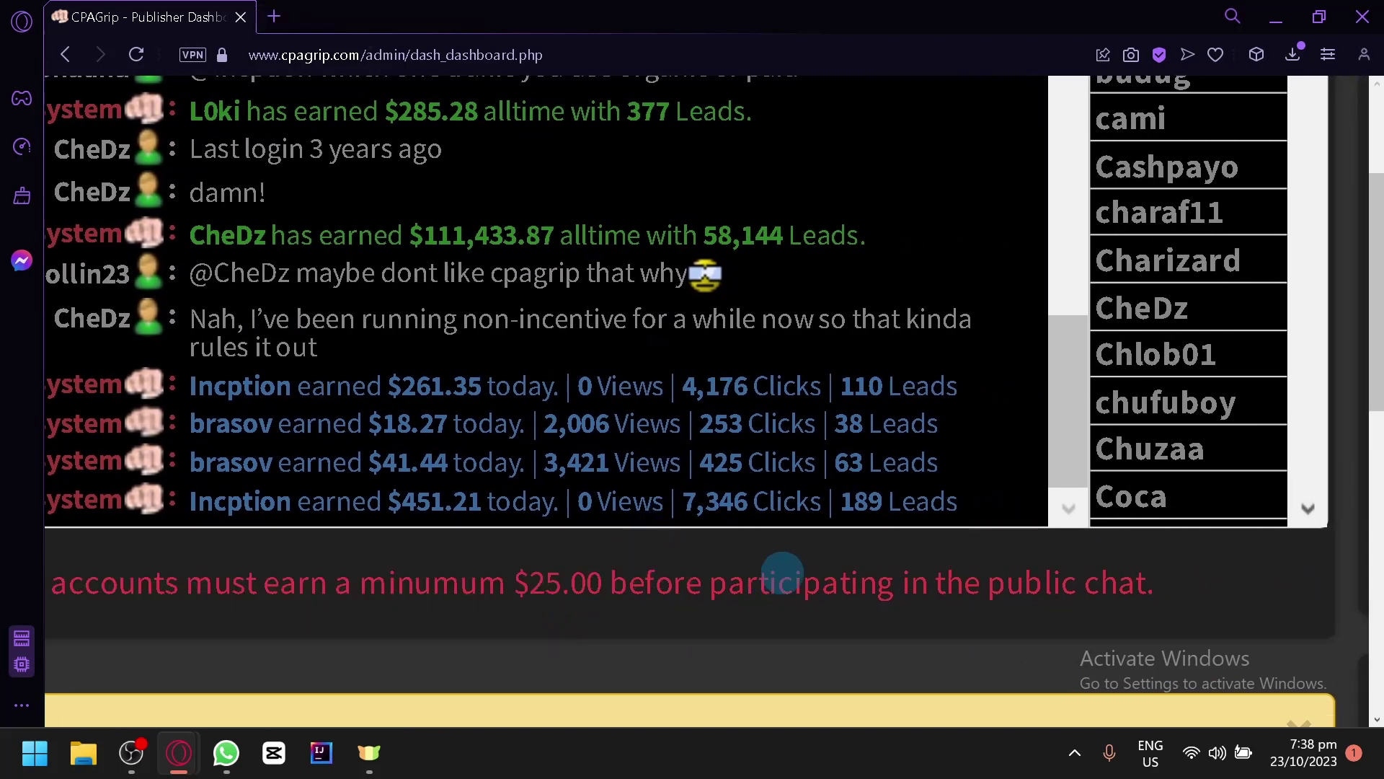
scroll(780, 573, "down", 5, "ctrl")
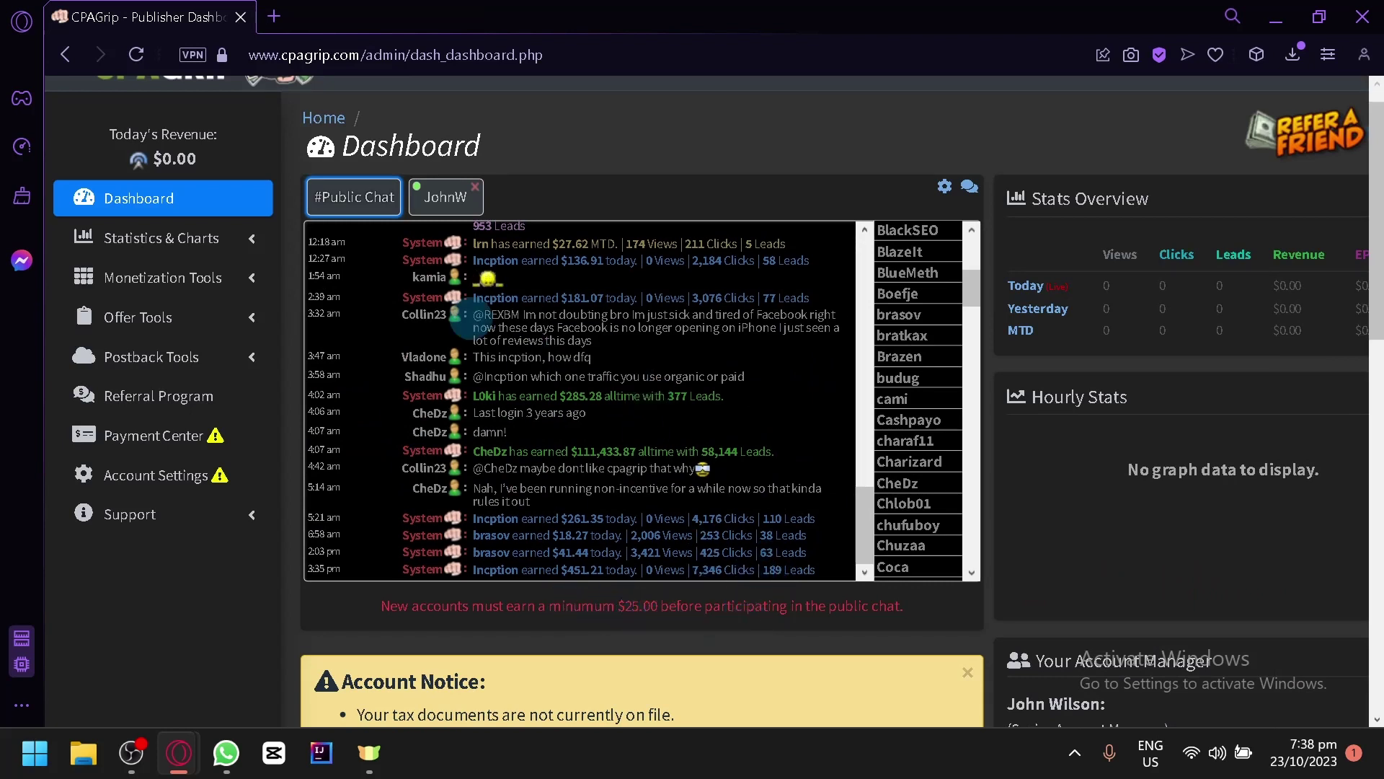
scroll(1147, 370, "down", 2)
scroll(1092, 422, "up", 3)
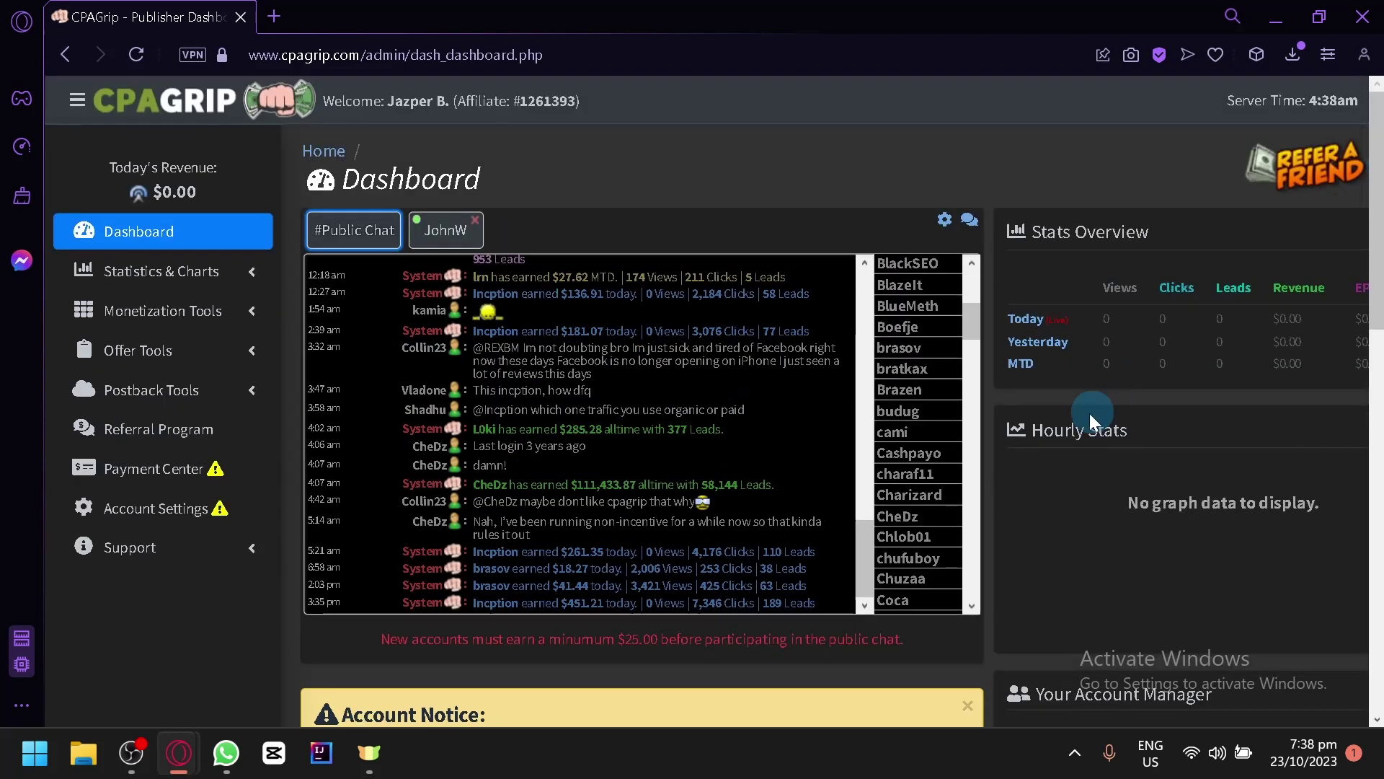
- Open the private chat with the account manager and examine the contact details under Your Account Manager
left_click(437, 230)
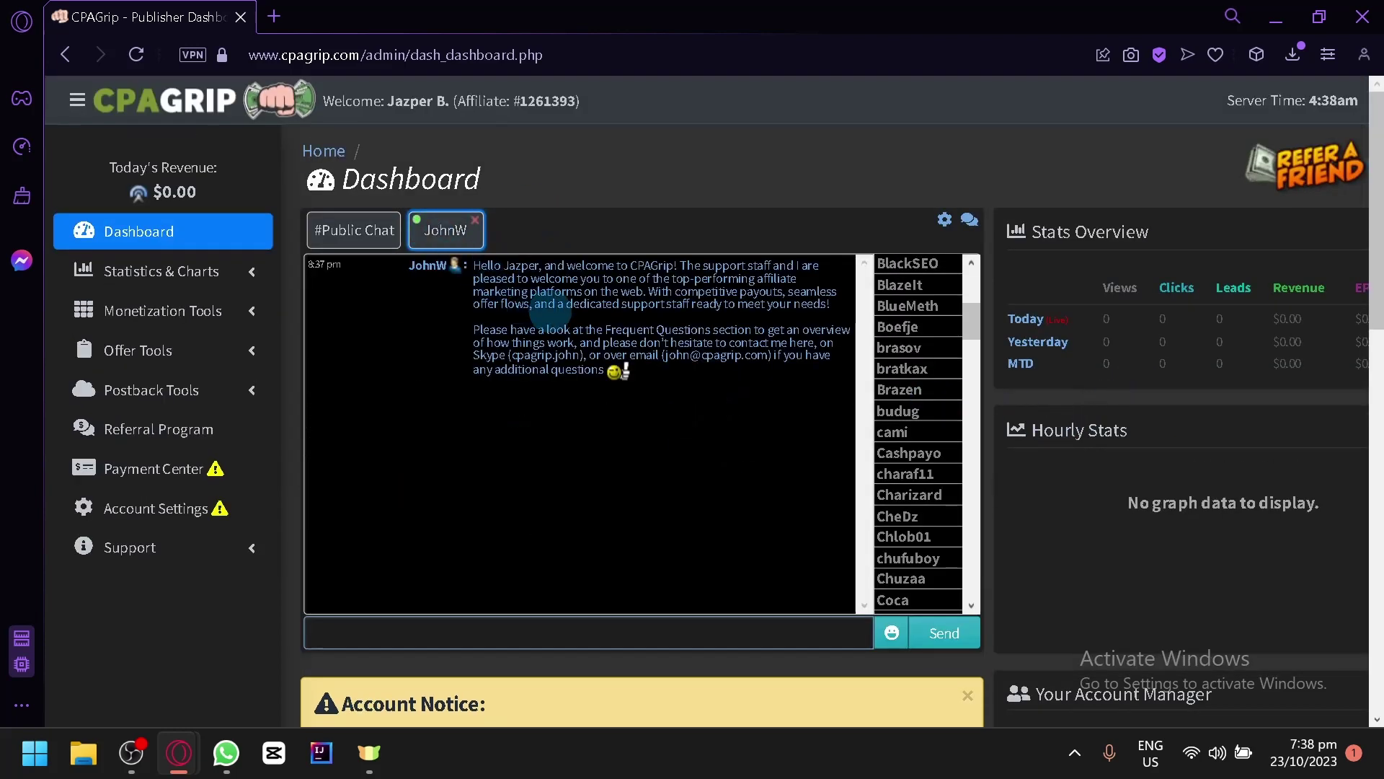
scroll(1021, 292, "down", 5)
scroll(1309, 383, "up", 2)
scroll(1205, 428, "up", 3)
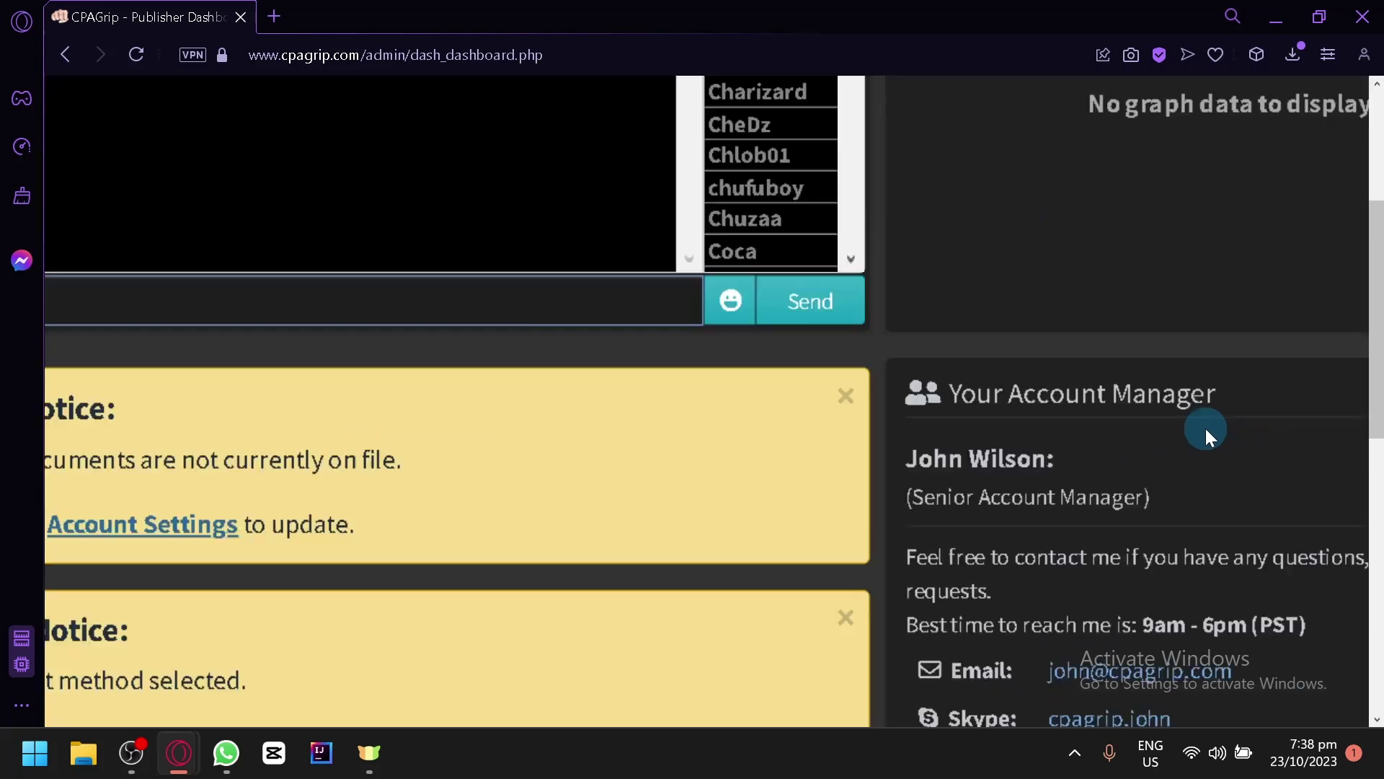
scroll(1206, 428, "up", 2)
scroll(634, 423, "down", 1)
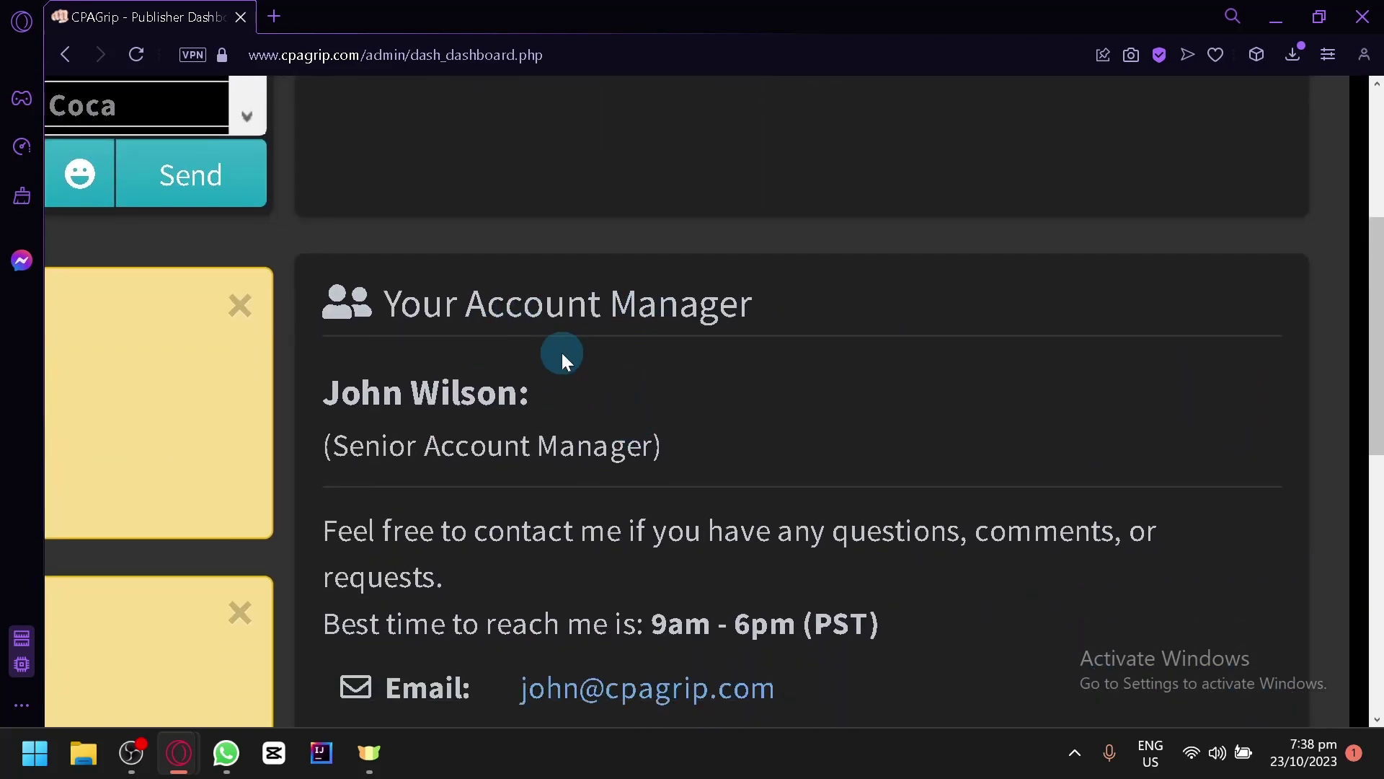
scroll(562, 353, "down", 2)
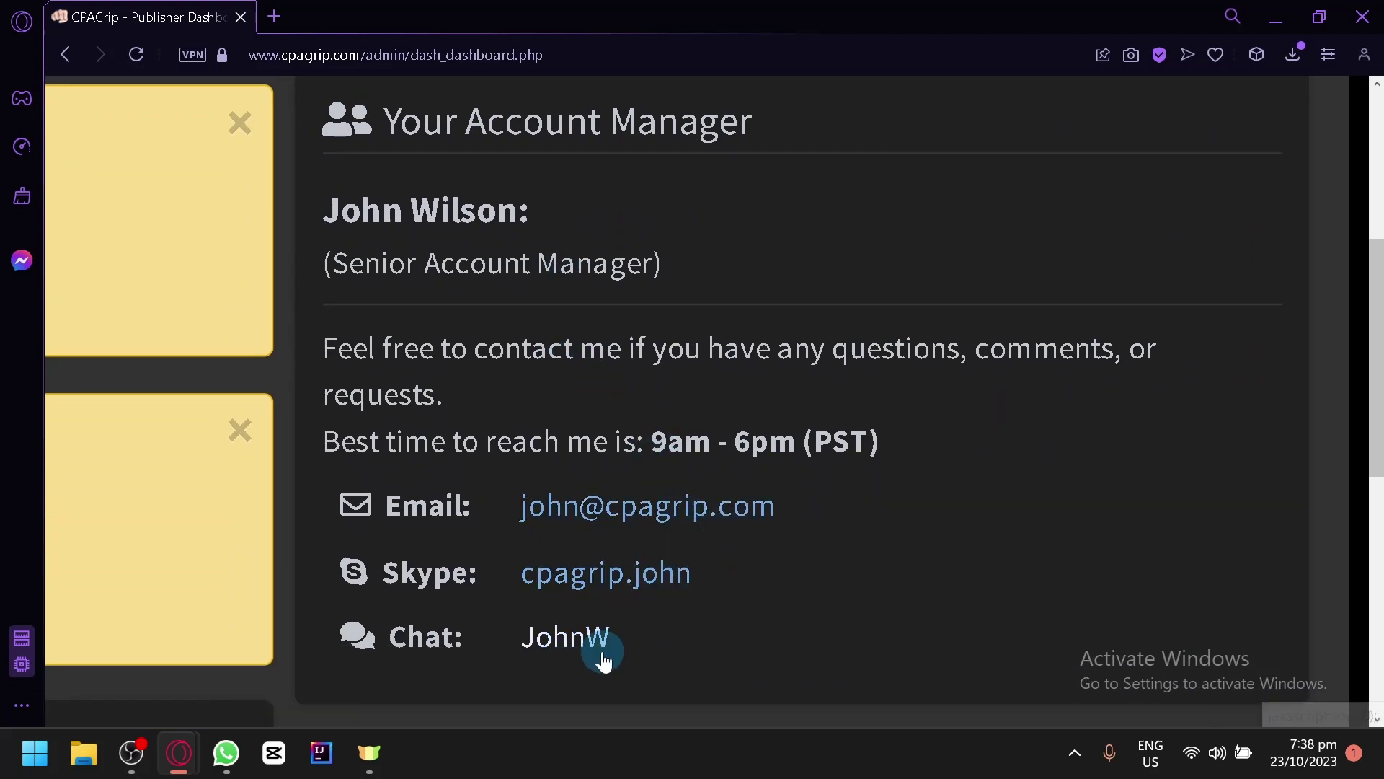
scroll(711, 361, "down", 5)
scroll(710, 360, "up", 3)
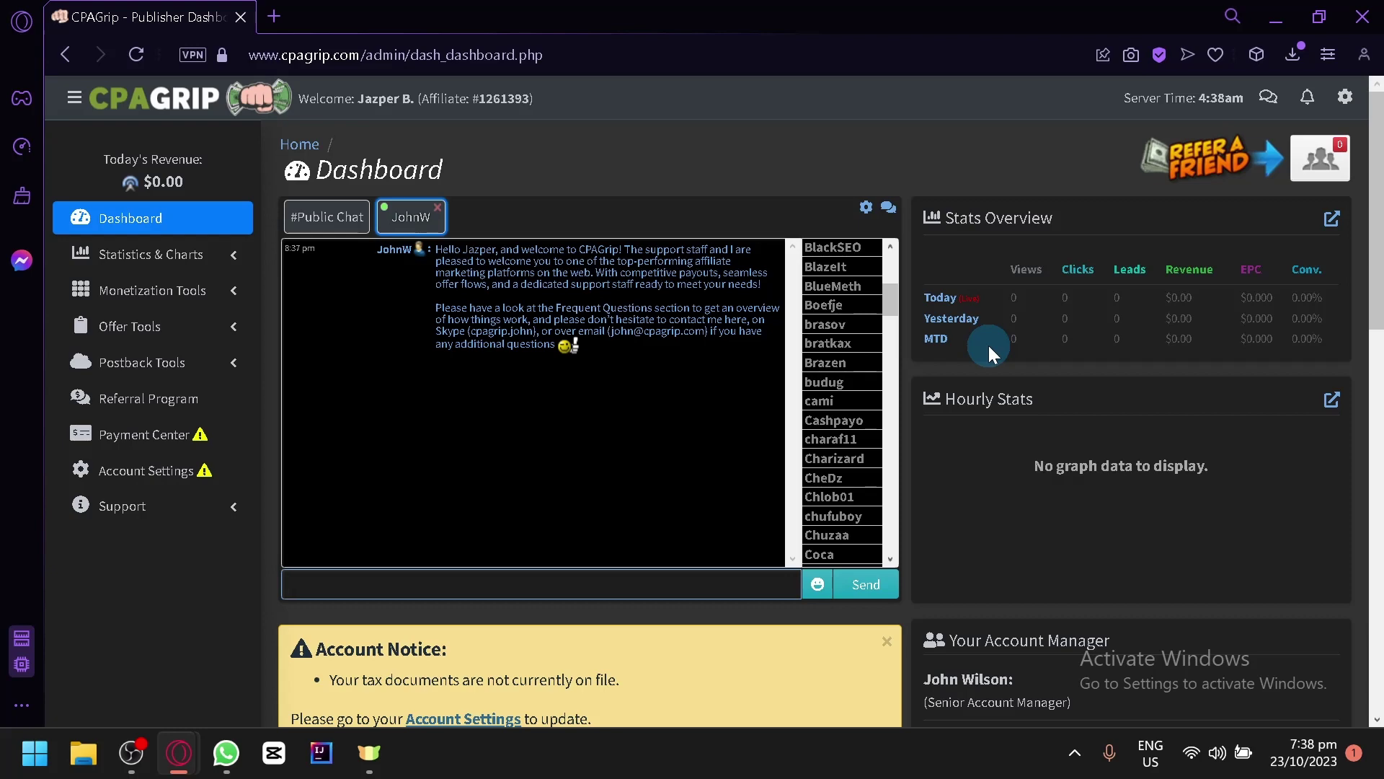
- Examine the Stats Overview table and the Hourly Stats graph area on the dashboard
scroll(1028, 279, "up", 5)
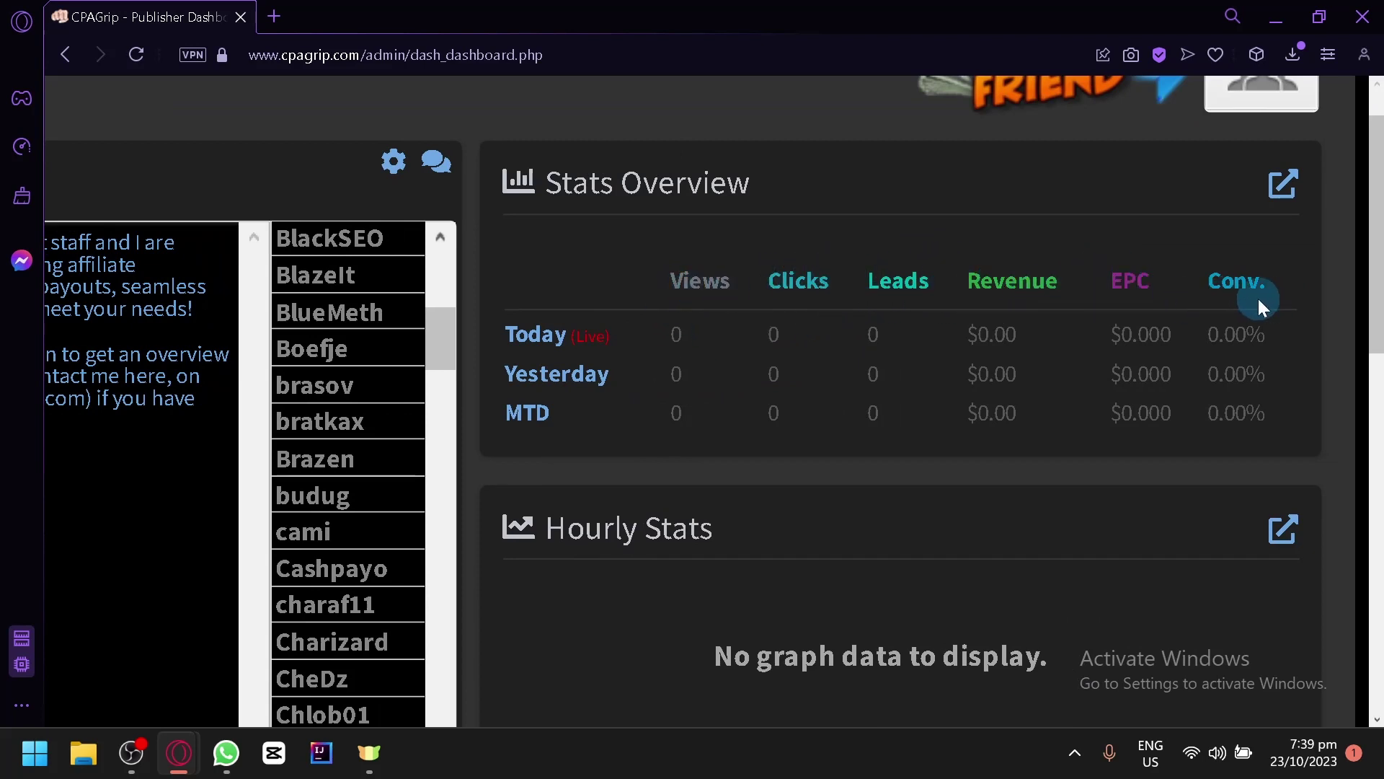
scroll(870, 546, "down", 4)
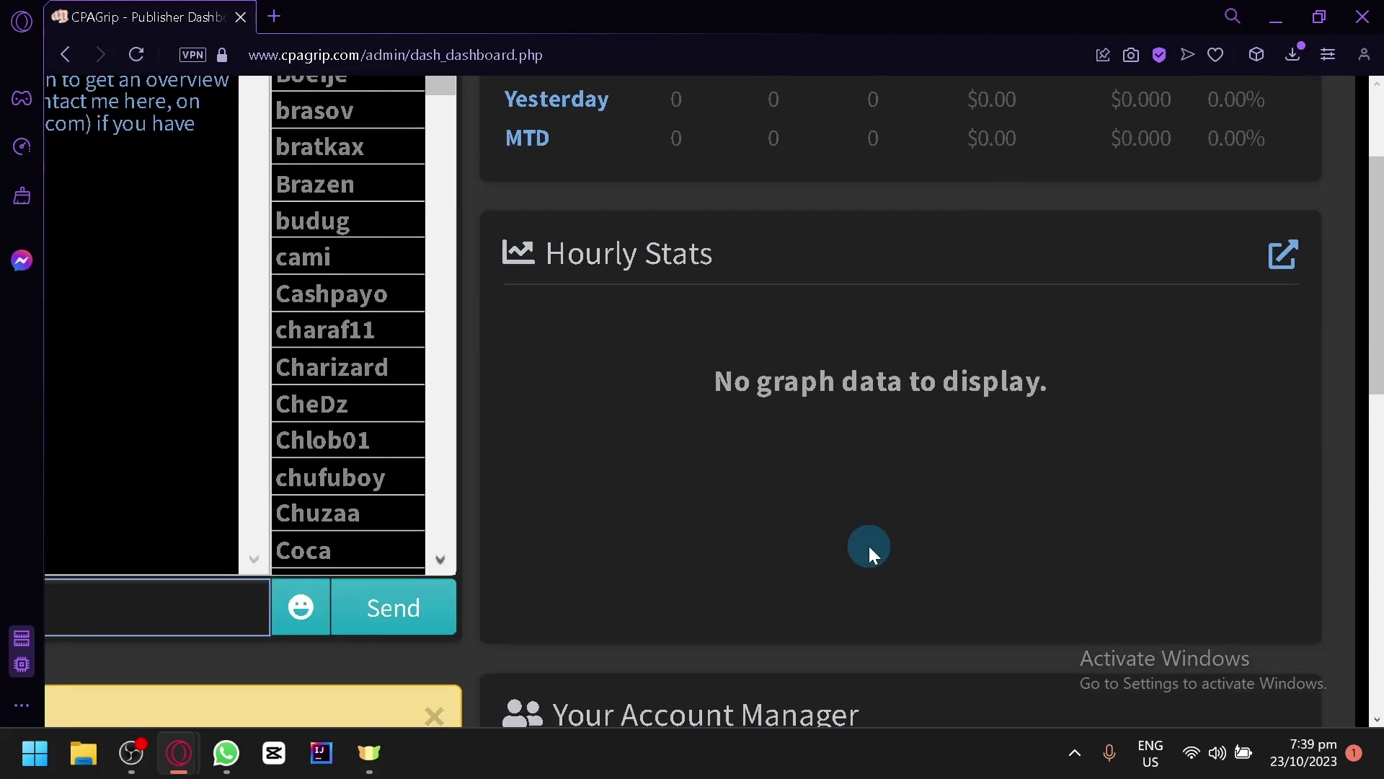
scroll(658, 361, "down", 5)
scroll(657, 361, "up", 10)
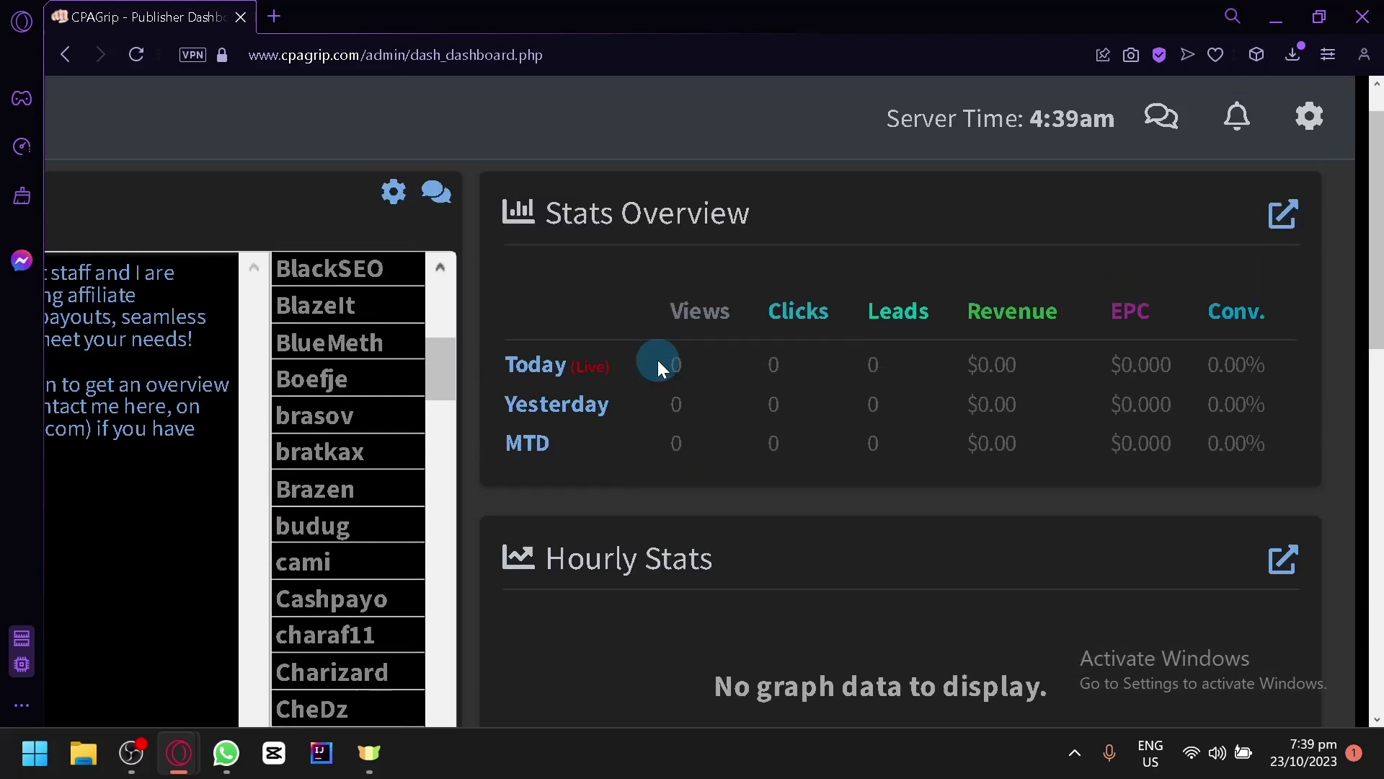
scroll(649, 361, "left", 1)
key("ctrl+0")
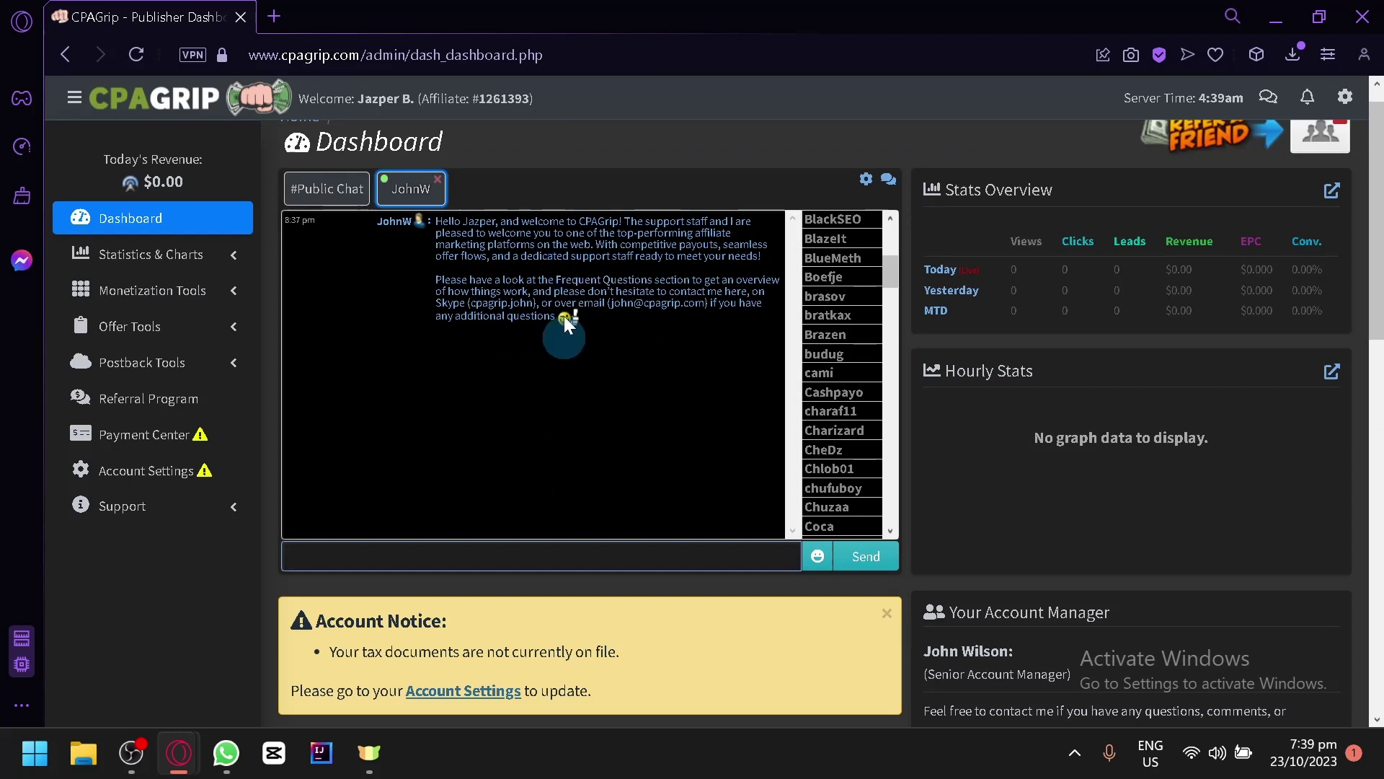
- Switch the chat back to #Public Chat and look through the report pages offered under Statistics & Charts
scroll(432, 296, "up", 1)
left_click(321, 217)
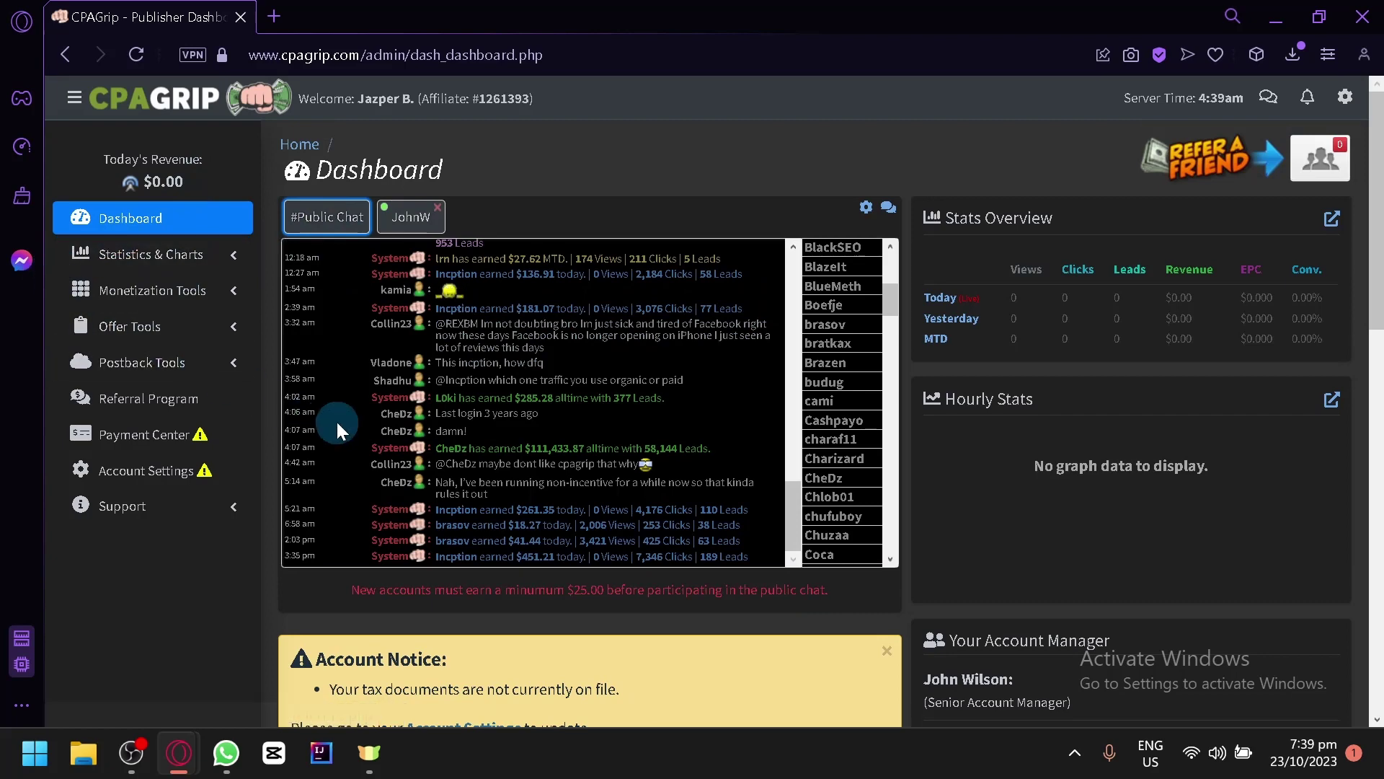
scroll(78, 331, "up", 3)
scroll(78, 338, "up", 2)
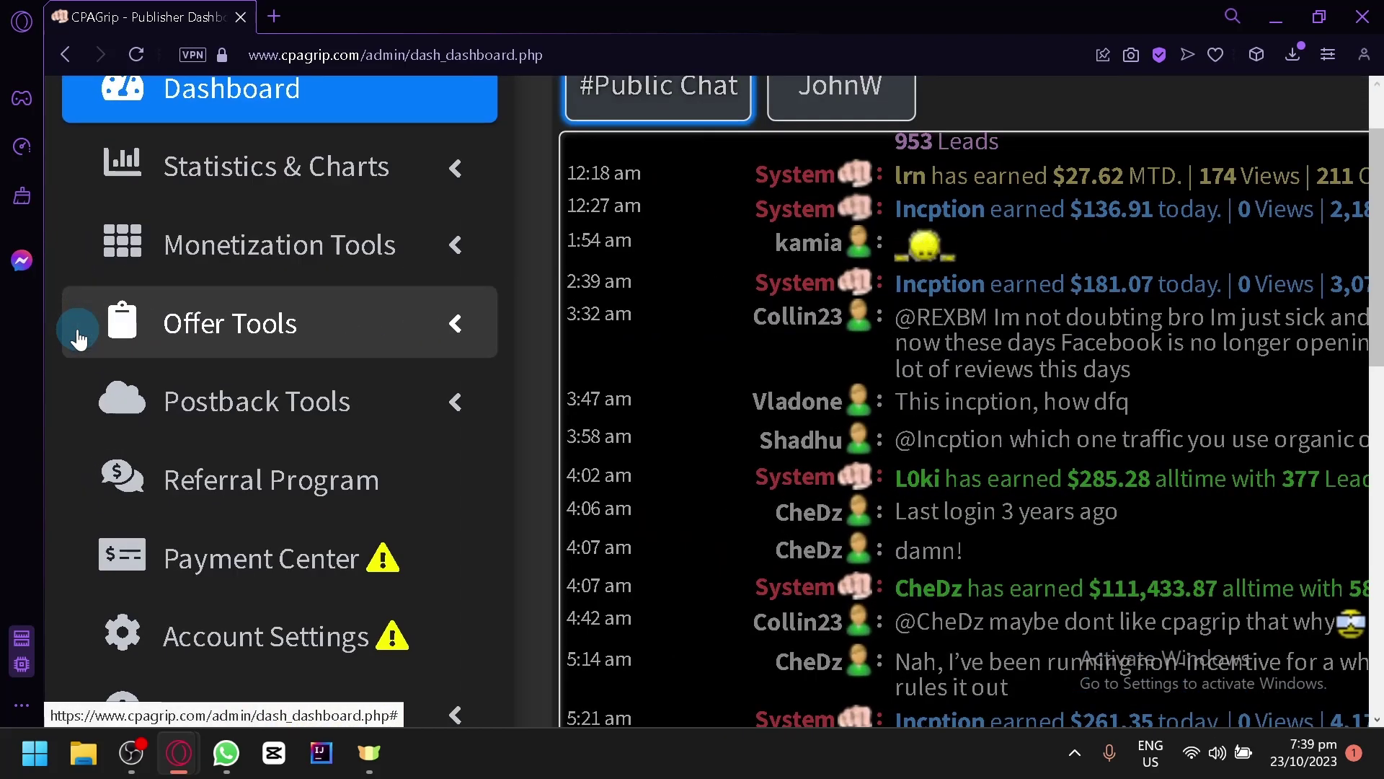
scroll(109, 317, "up", 1)
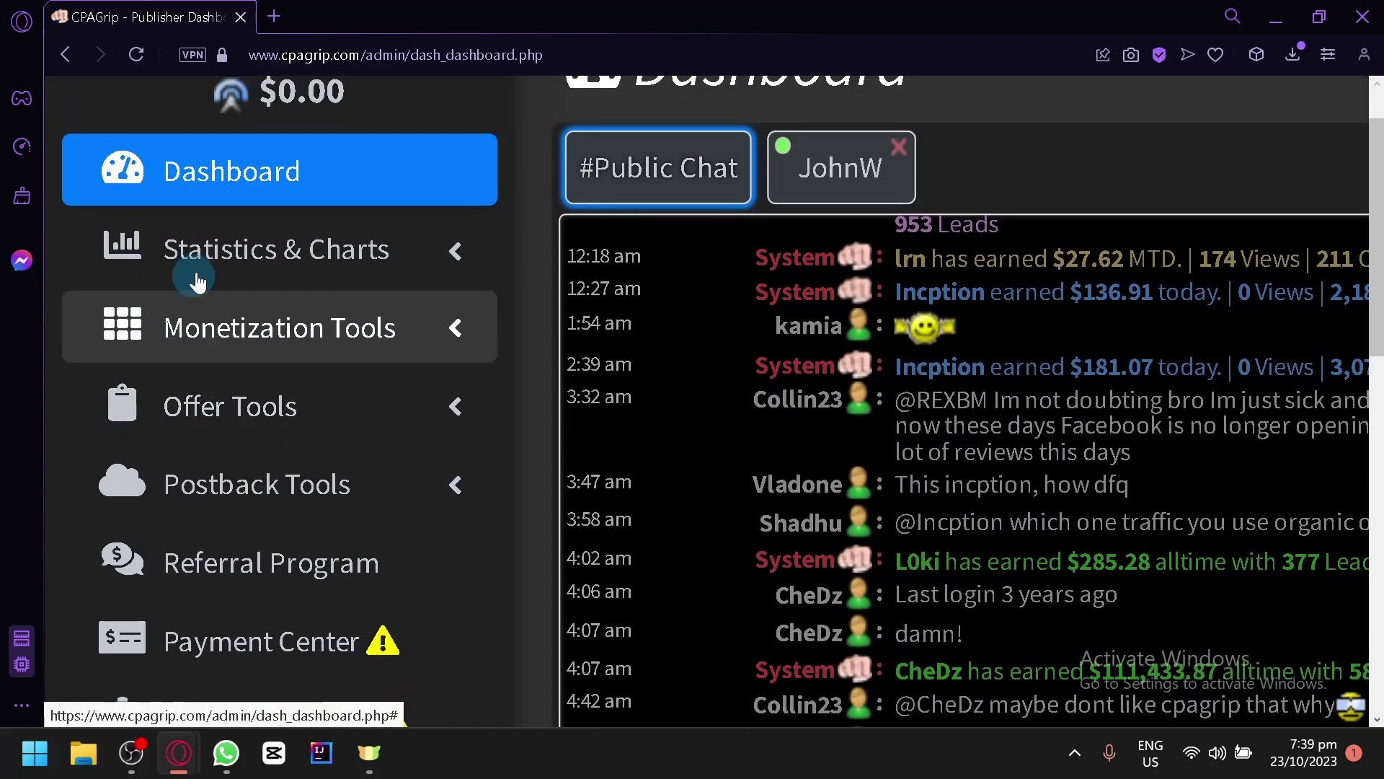
left_click(273, 263)
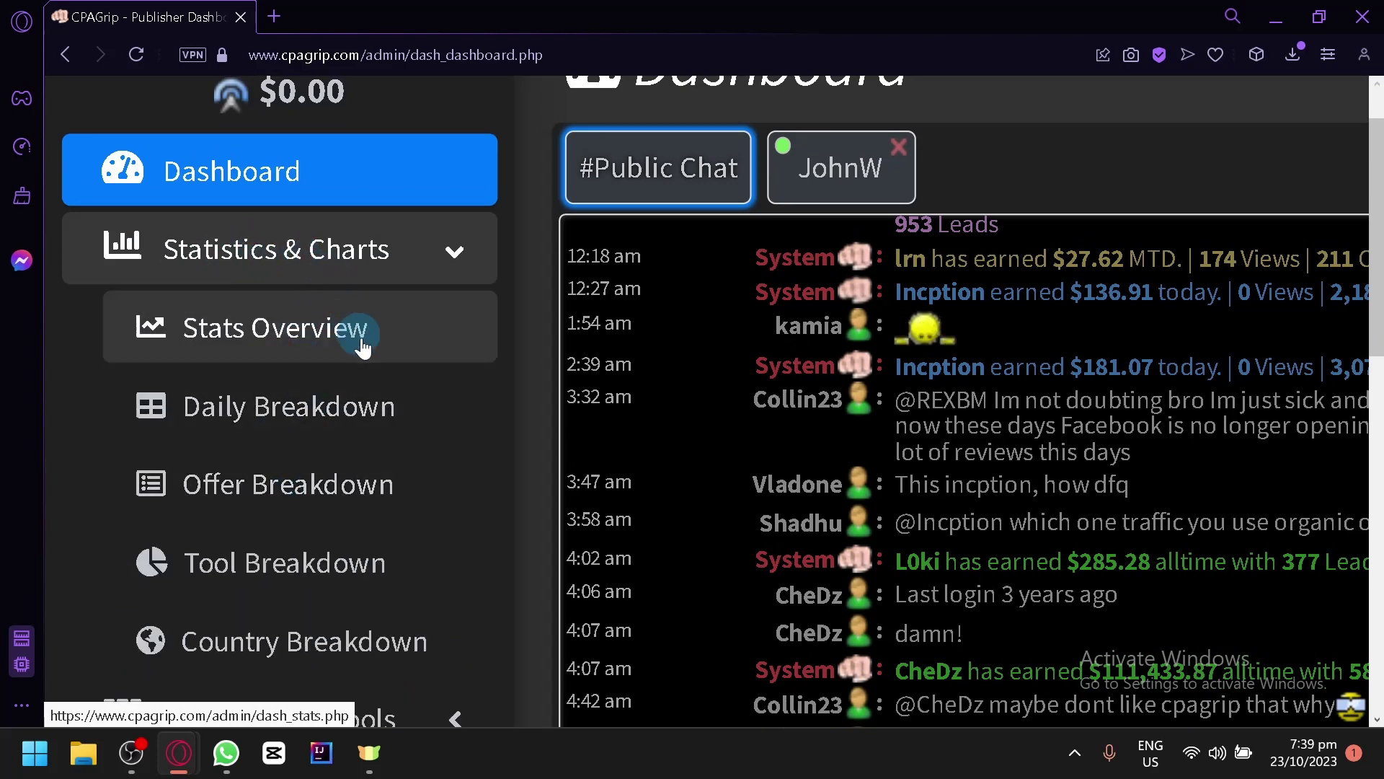
scroll(363, 348, "down", 2)
left_click(371, 106)
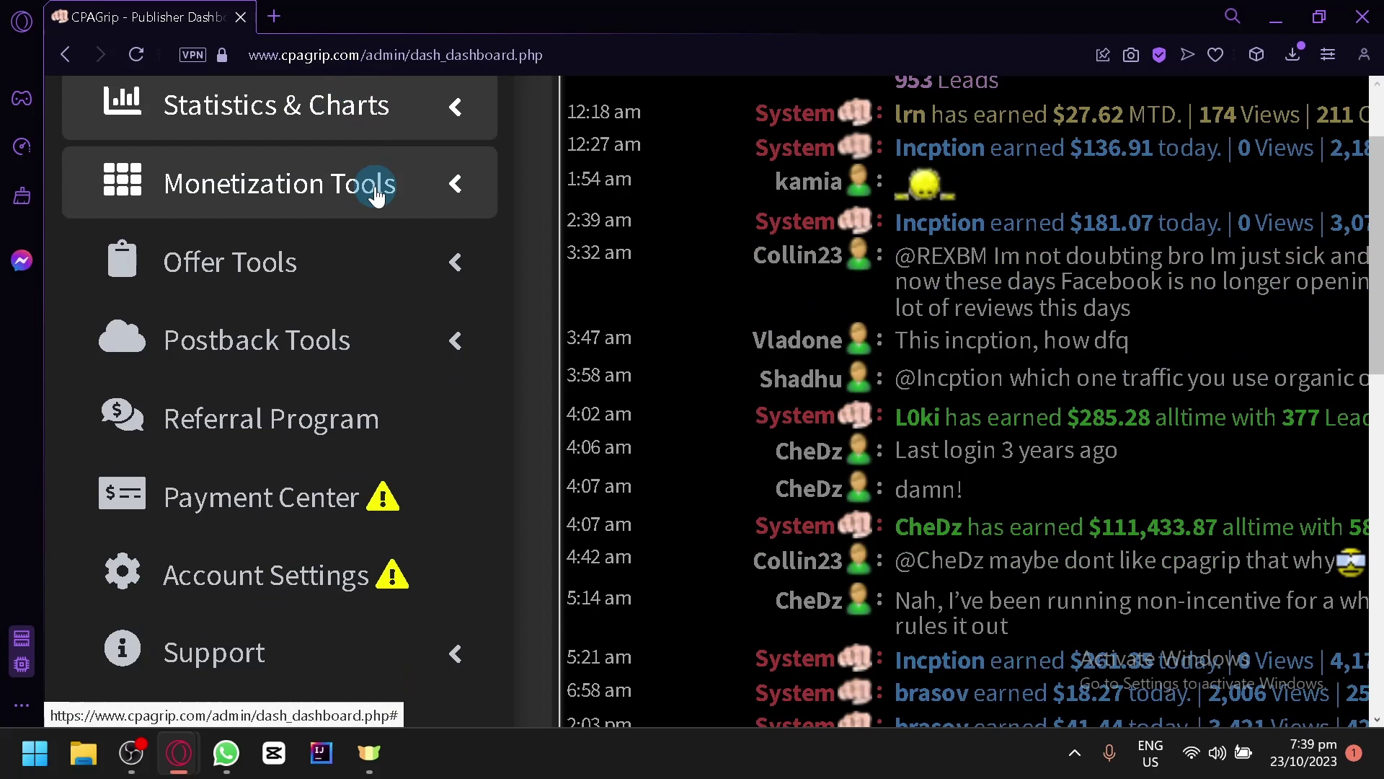
- Look through the Monetization Tools, Offer Tools and Postback Tools entries and the remaining account sections of the navigation
left_click(375, 189)
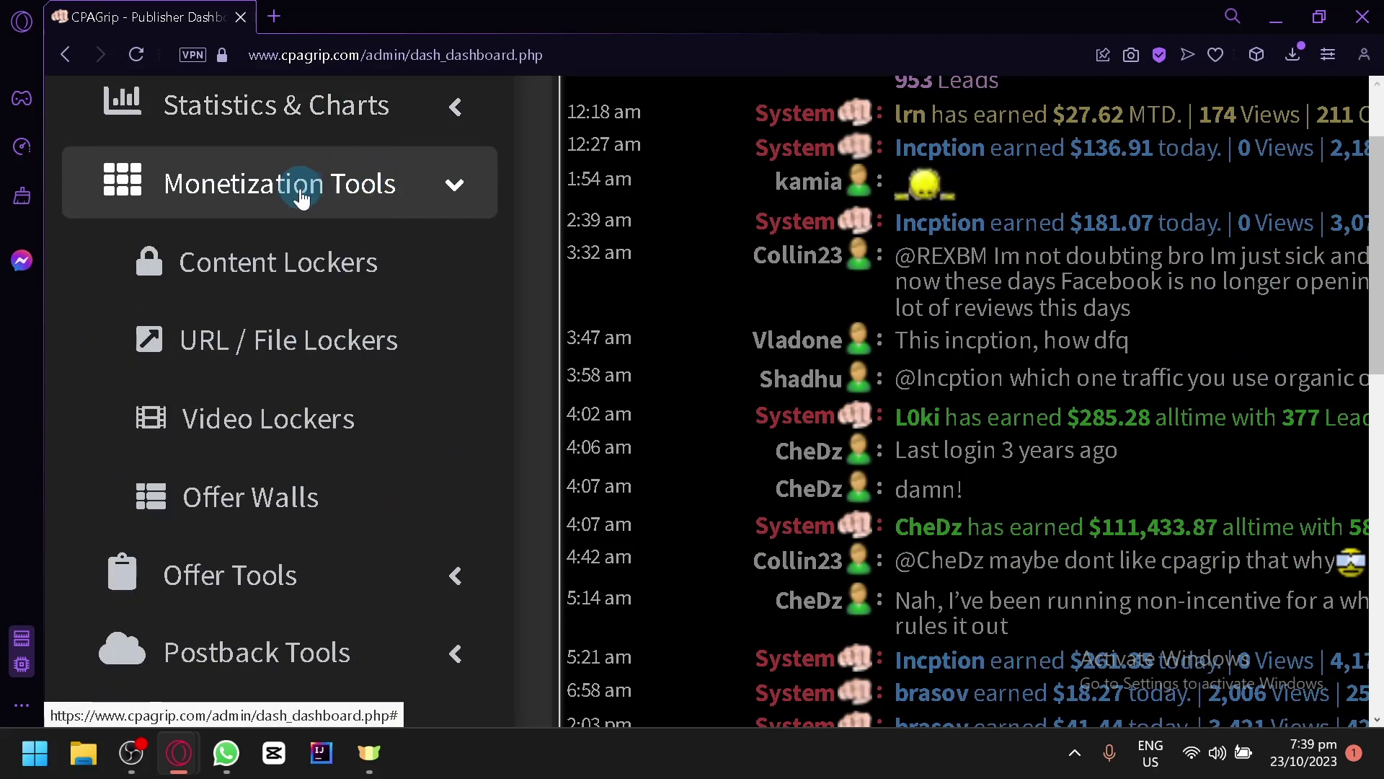
left_click(342, 211)
left_click(363, 281)
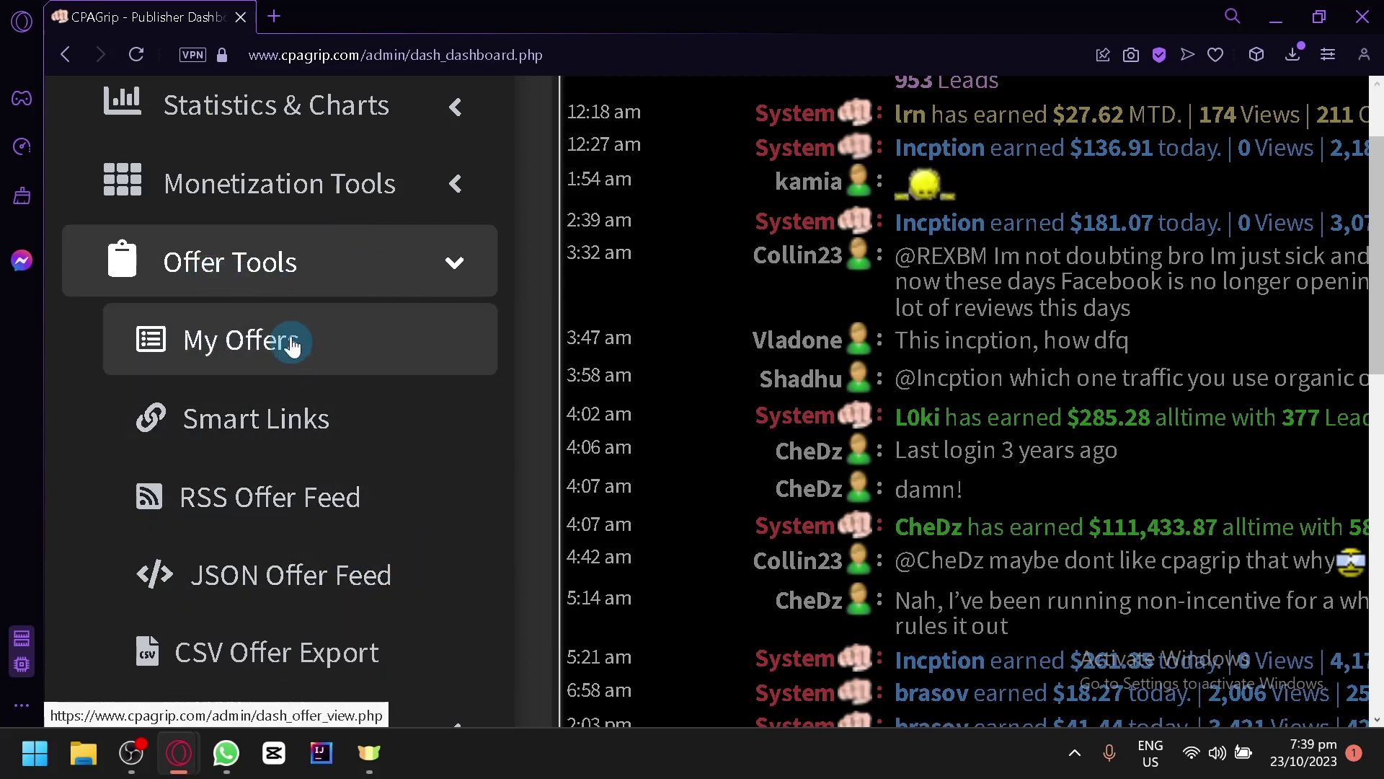
left_click(311, 266)
left_click(306, 261)
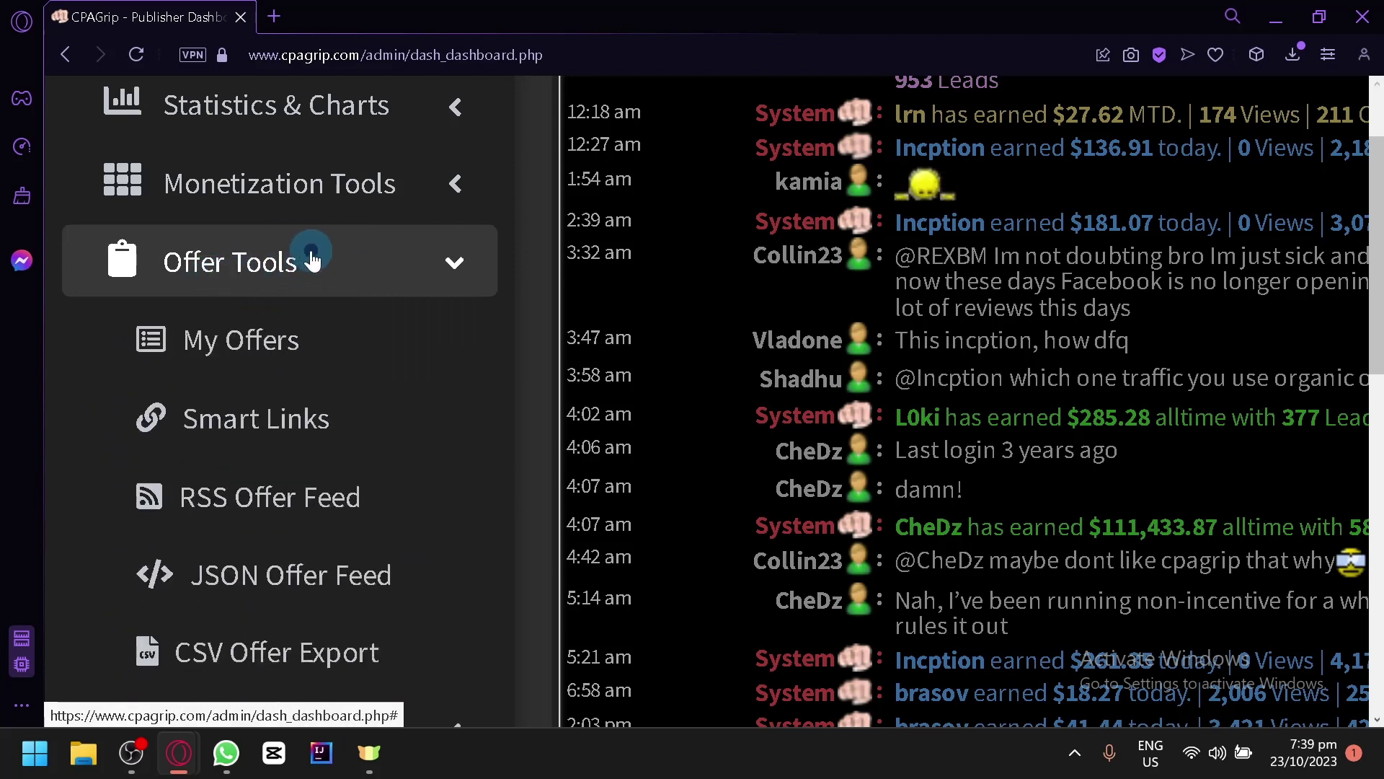
left_click(311, 261)
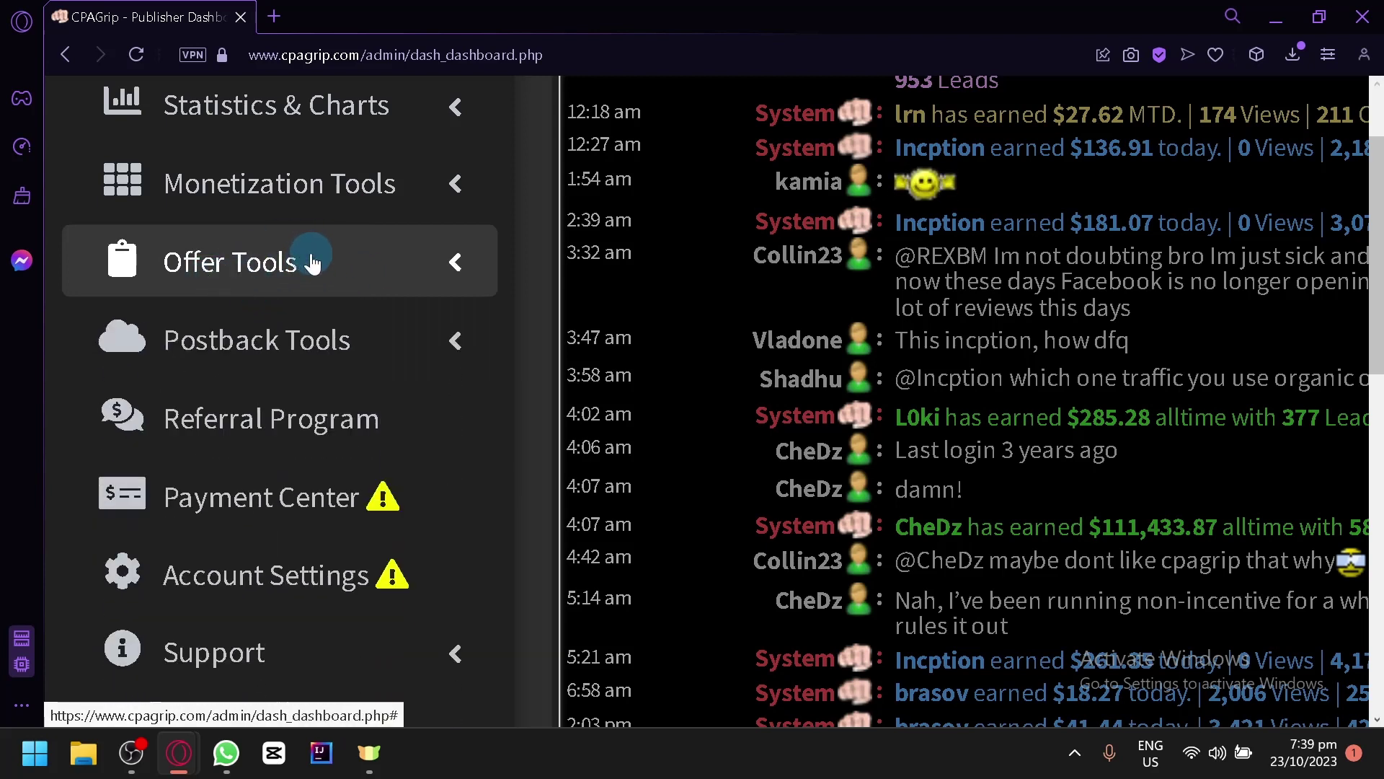
left_click(374, 339)
left_click(374, 339)
scroll(289, 259, "down", 3)
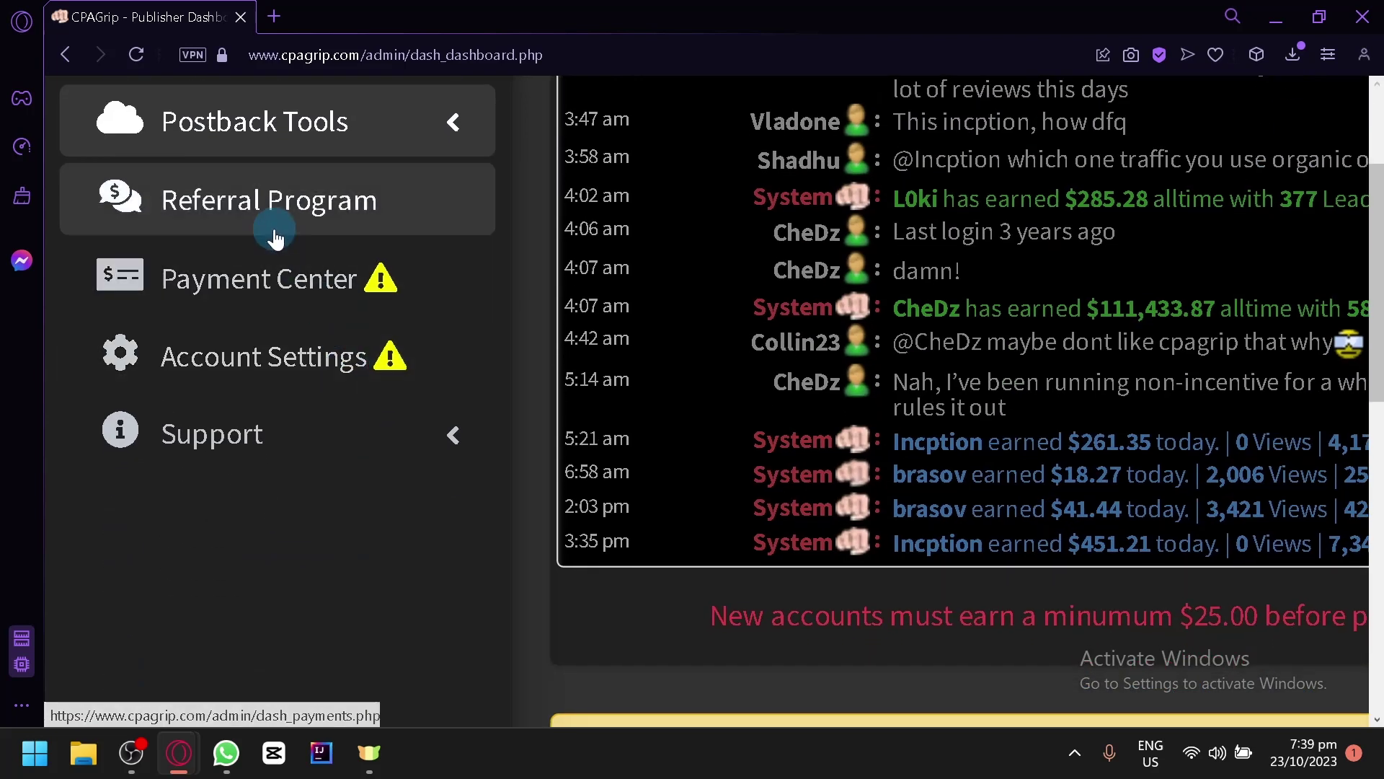
scroll(379, 350, "up", 2)
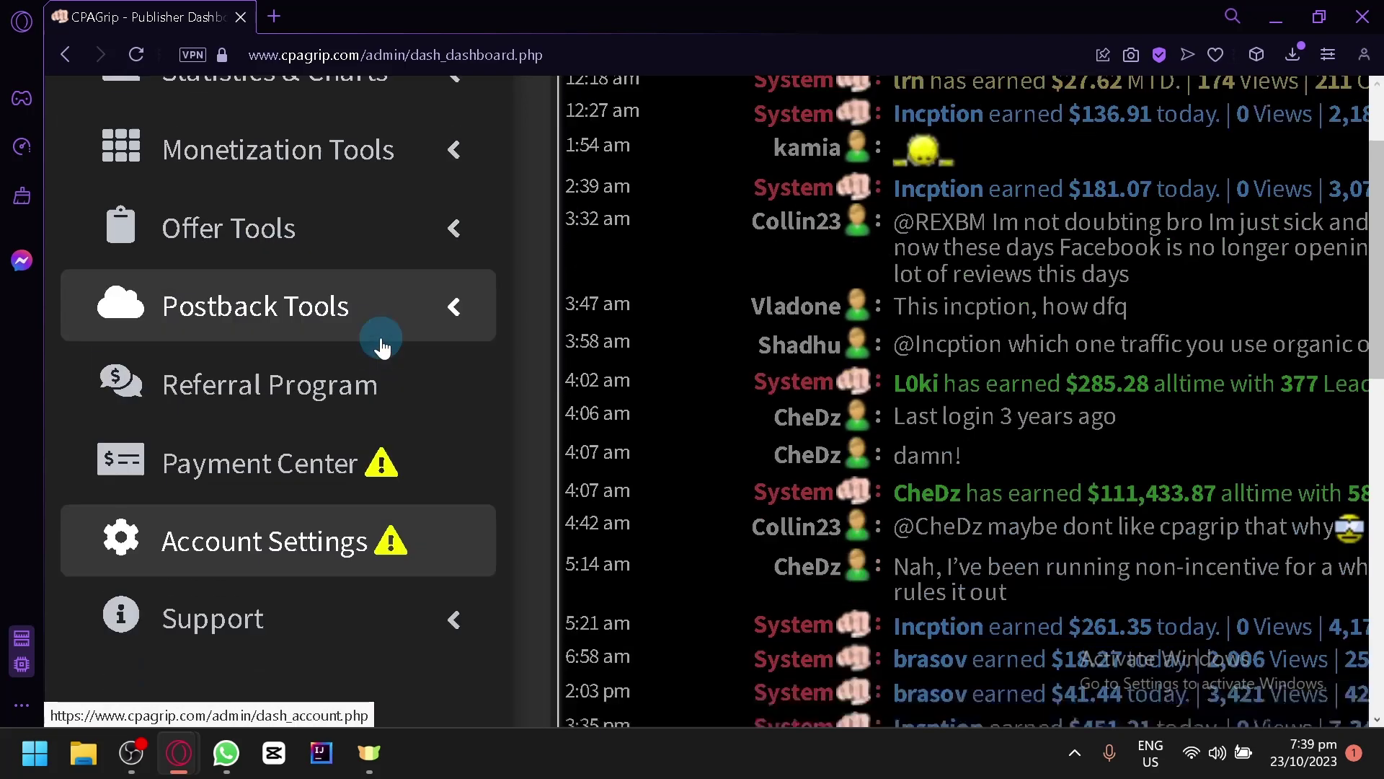
scroll(380, 346, "up", 2)
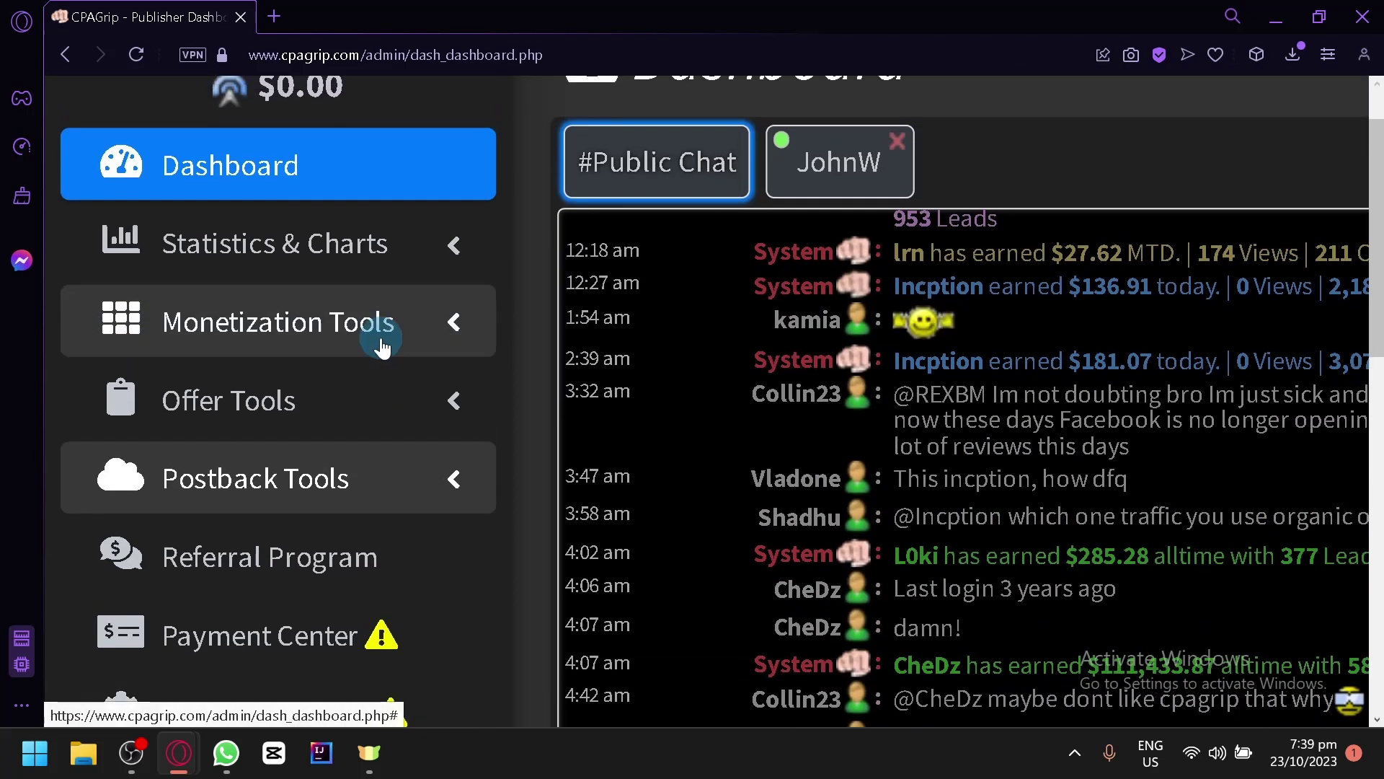
- Open the My Offers page under Offer Tools and look through the listed offers
left_click(340, 410)
scroll(332, 425, "down", 2)
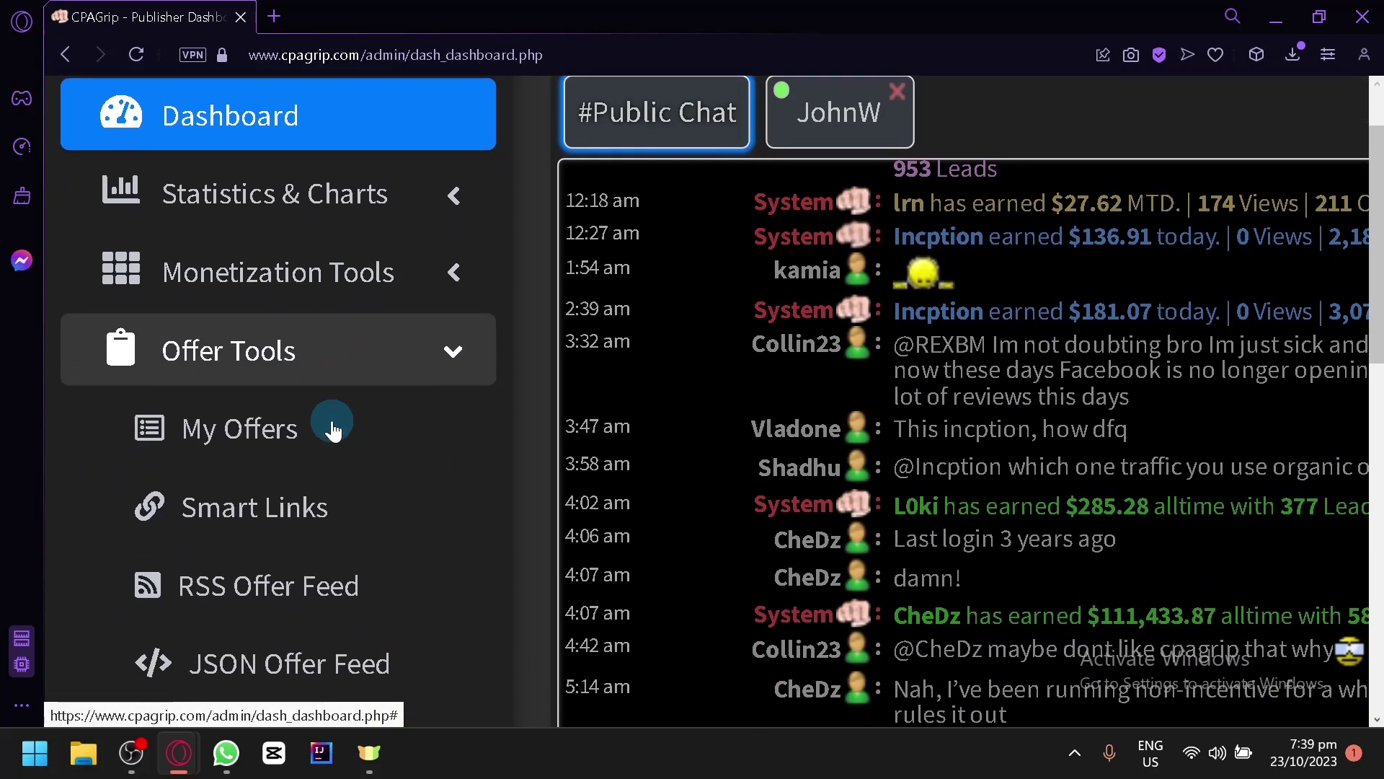
scroll(333, 430, "down", 1)
scroll(333, 431, "up", 1)
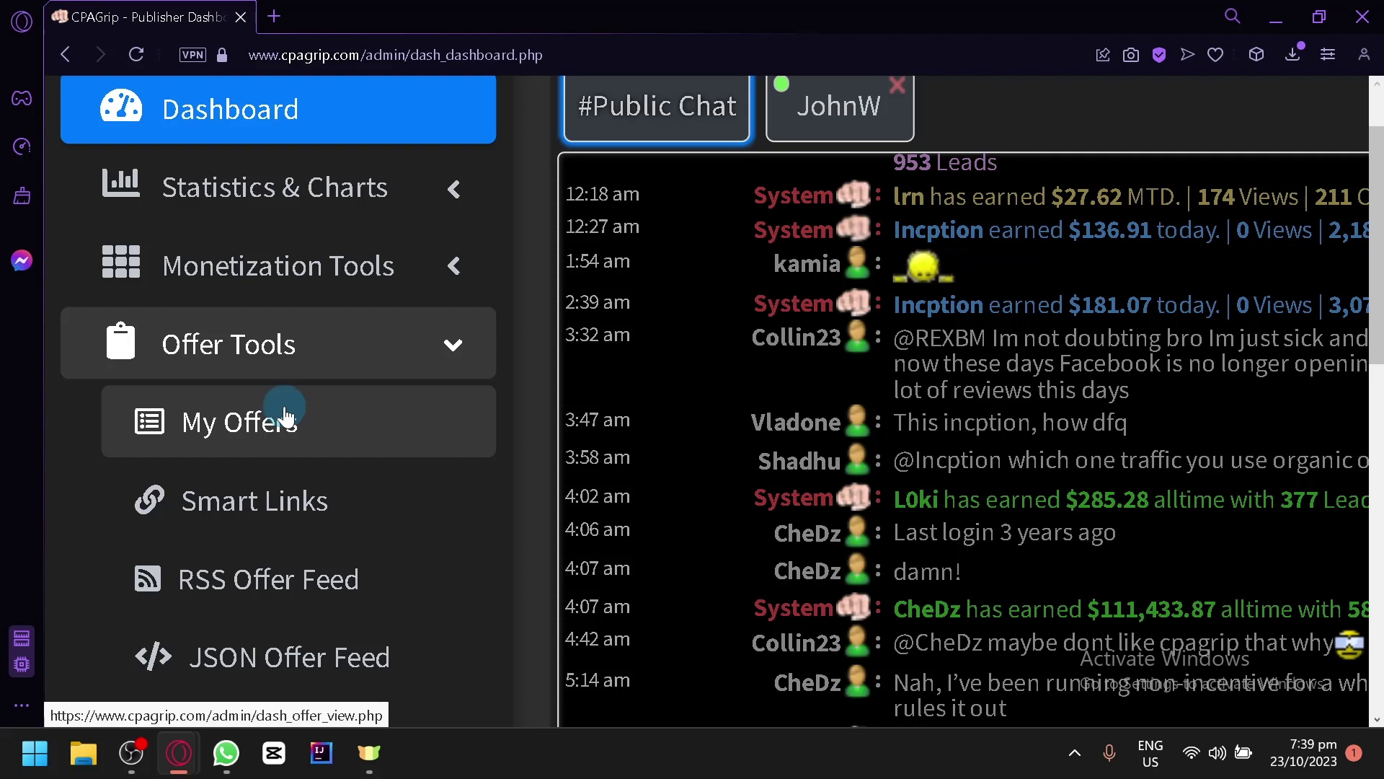
scroll(286, 417, "down", 2)
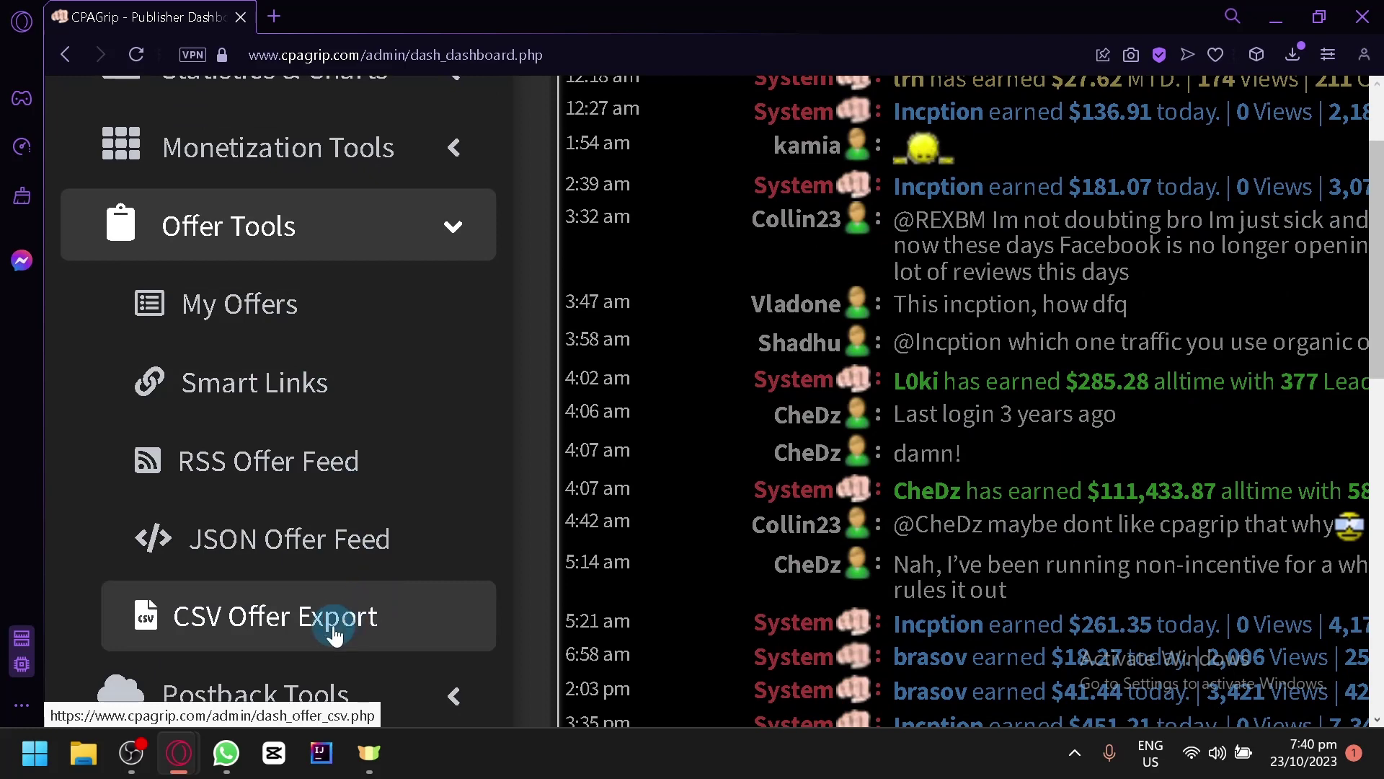
left_click(311, 304)
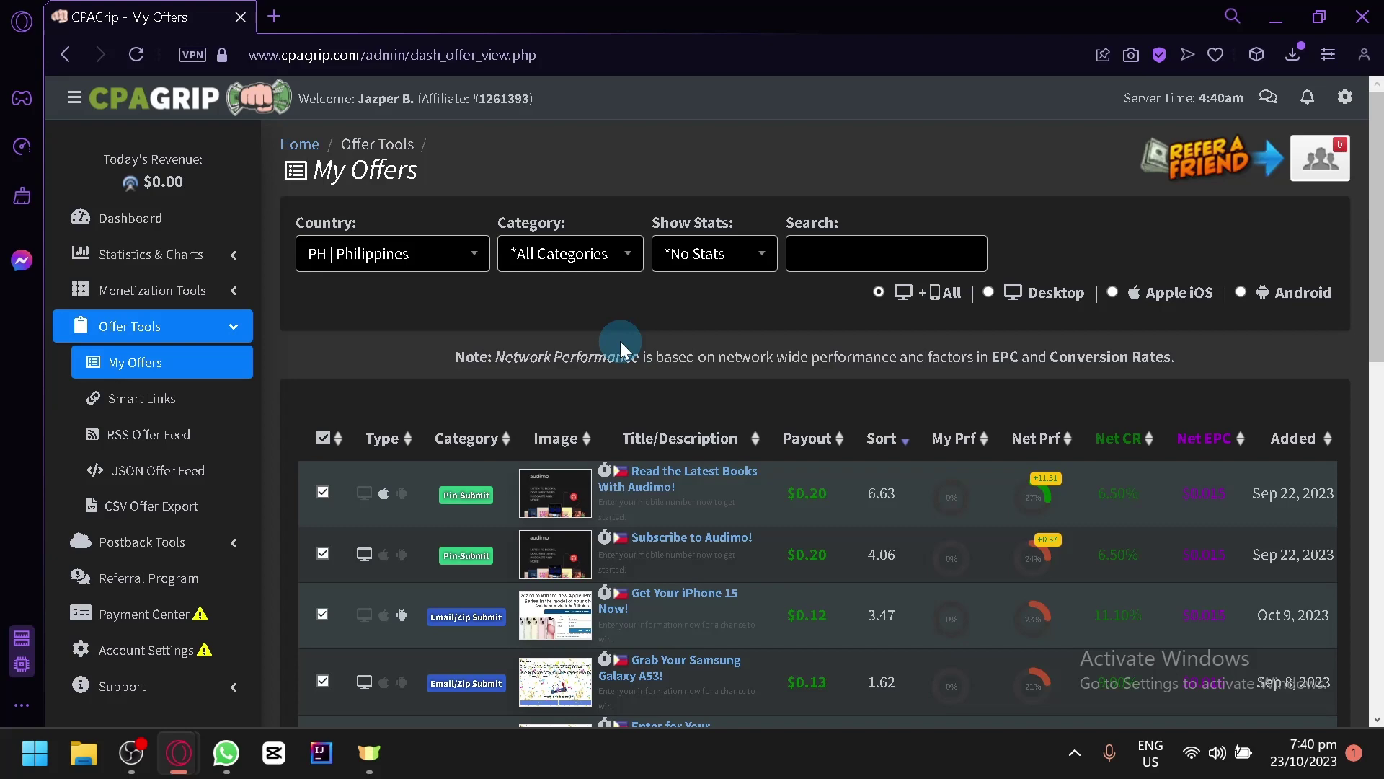
scroll(620, 340, "down", 7)
scroll(620, 340, "up", 5)
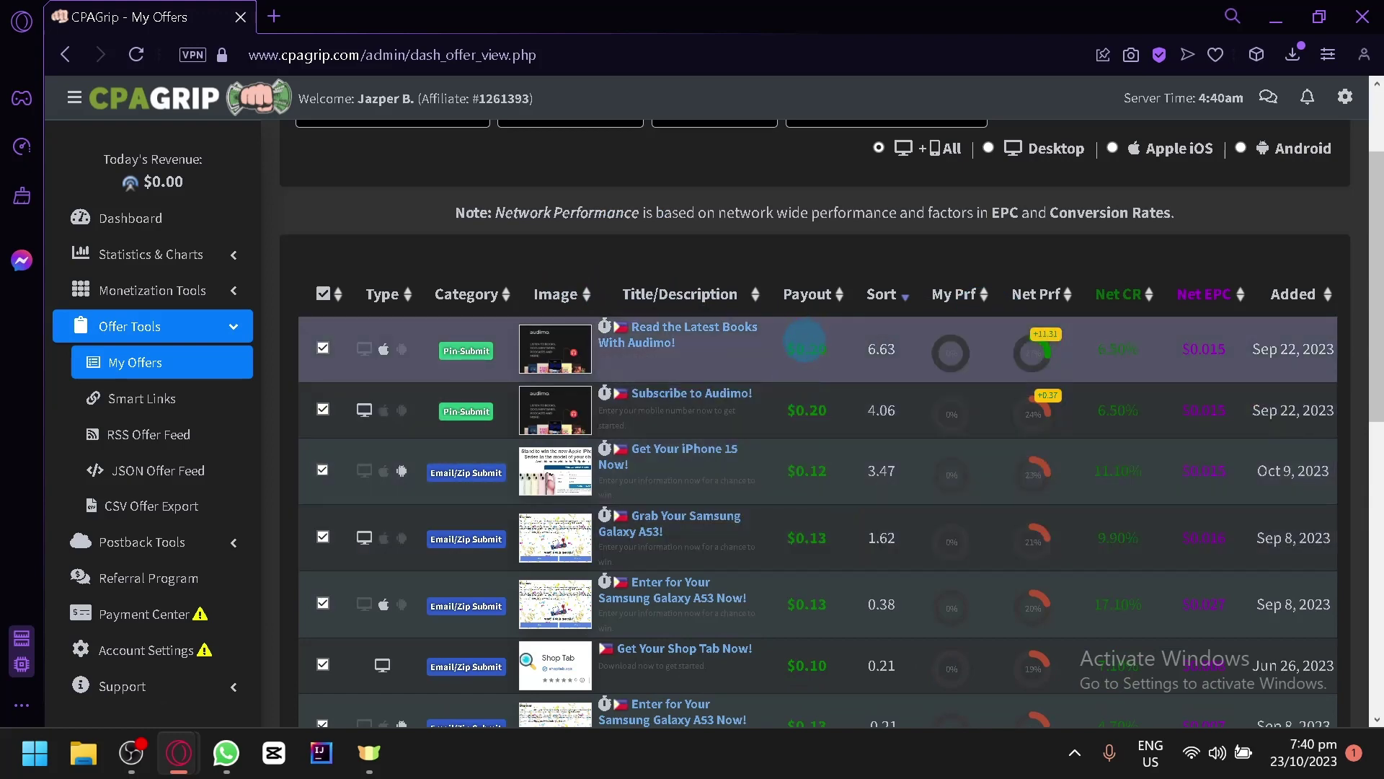
- Examine the Payout, Net Prf, Net CR, Net EPC and Added columns of the offers table
scroll(805, 340, "up", 4)
scroll(837, 375, "right", 1)
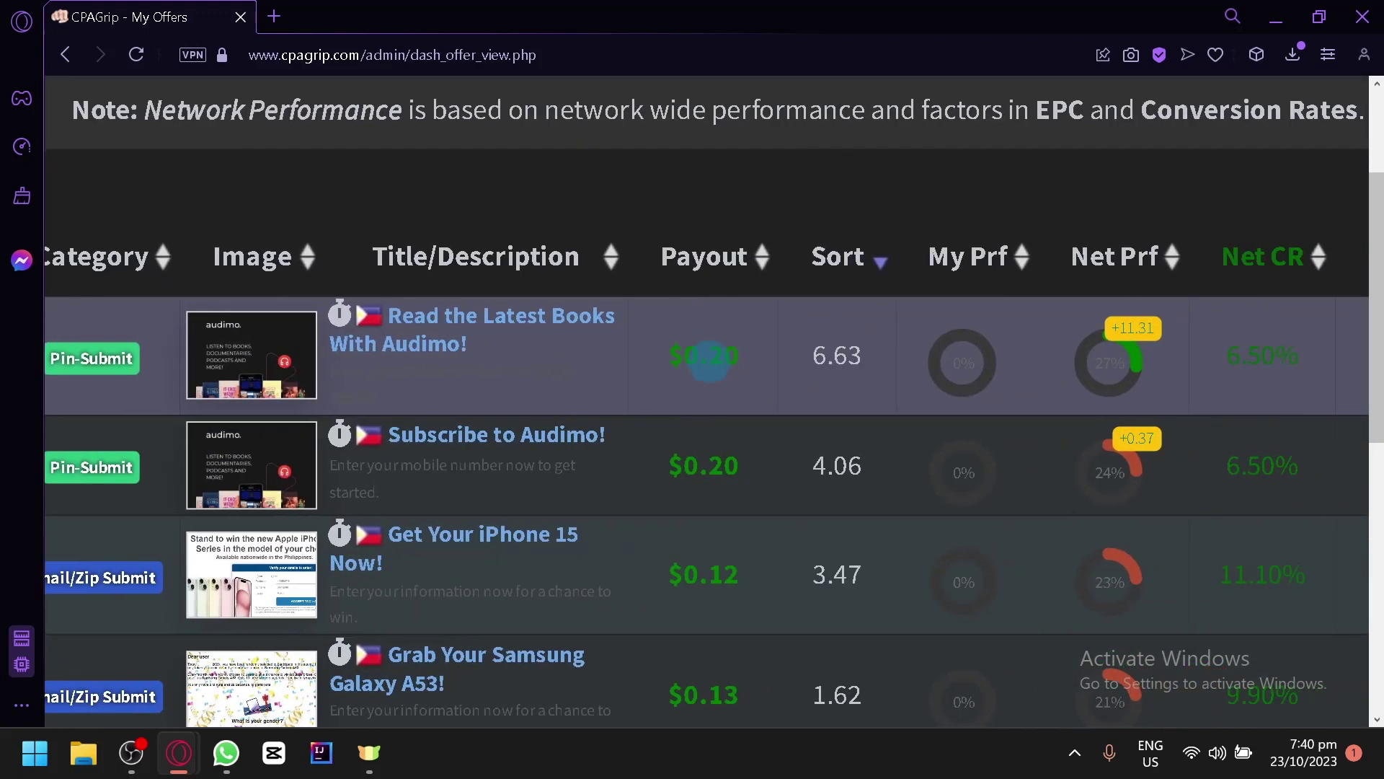
scroll(712, 361, "right", 4)
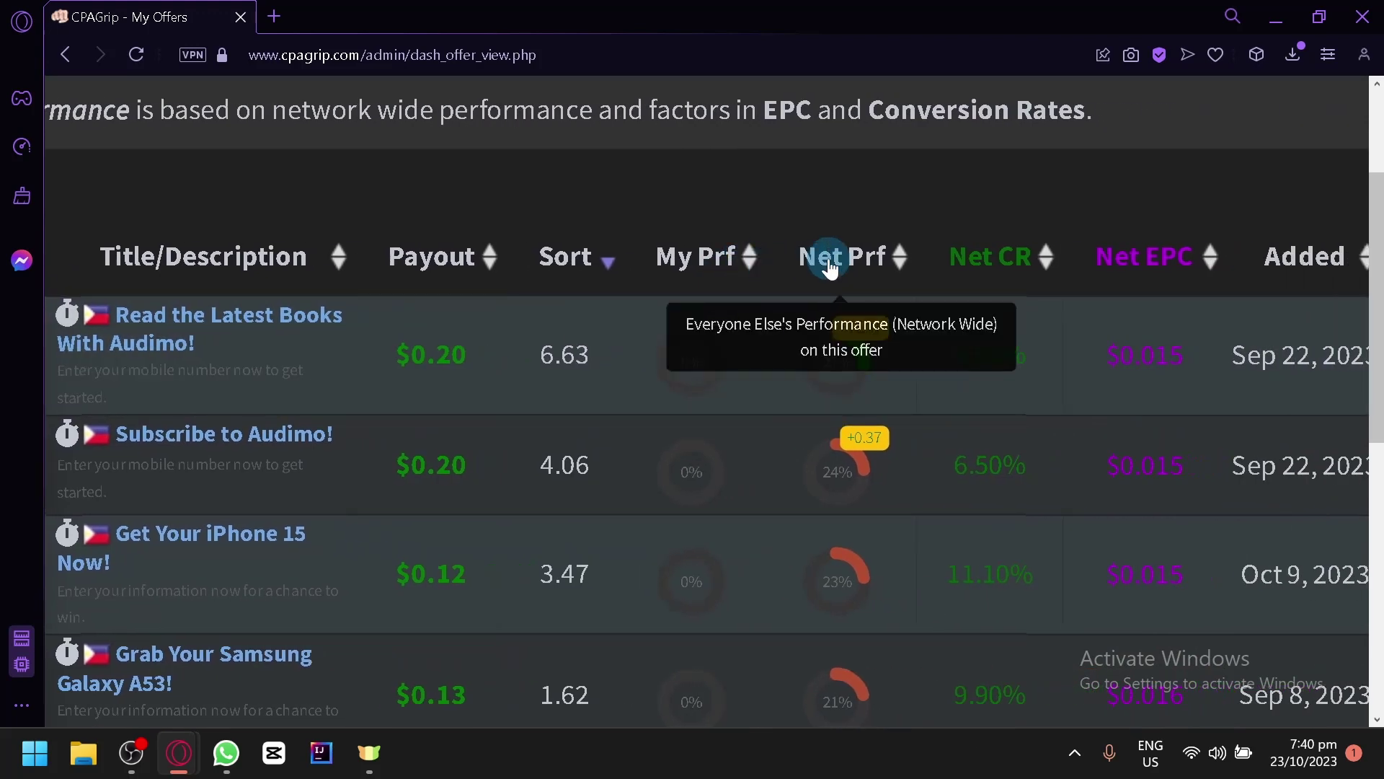
scroll(830, 268, "right", 2)
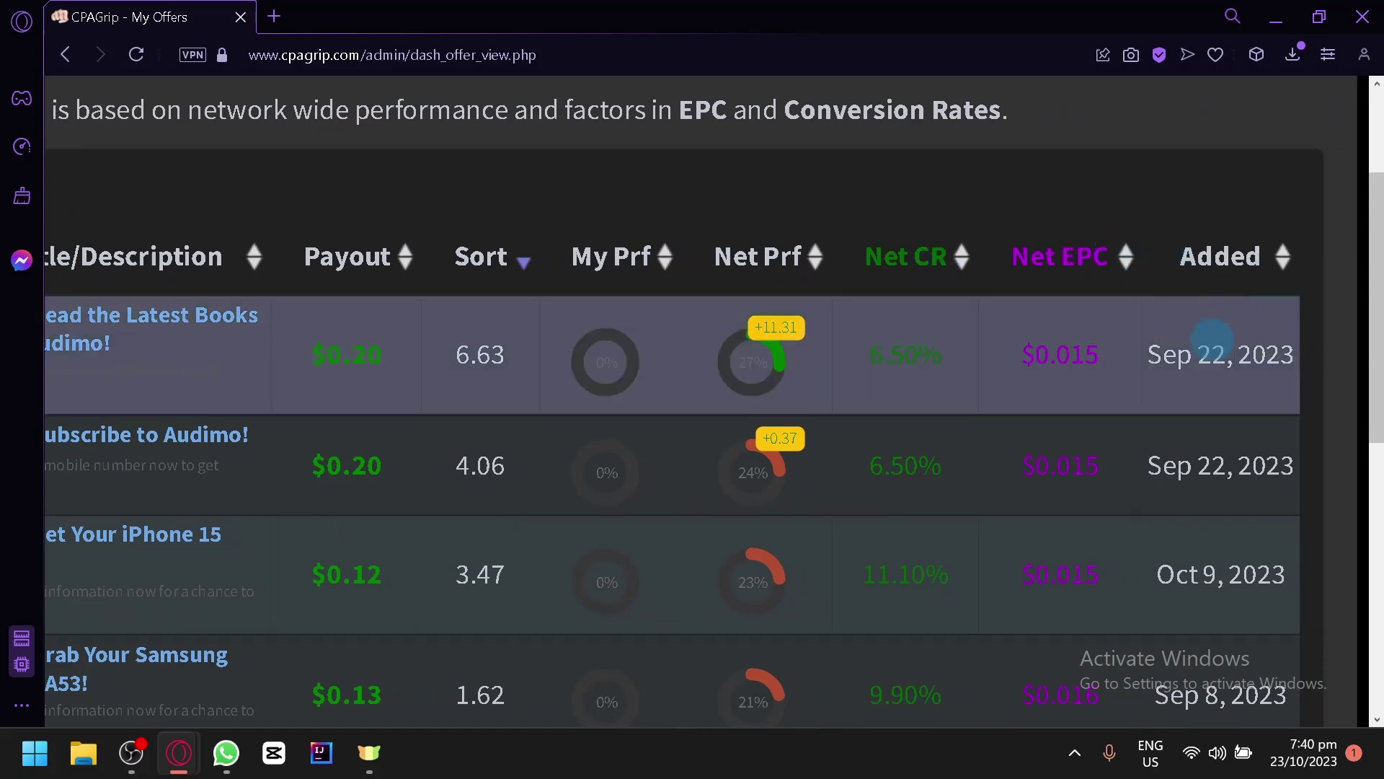
key("ctrl+0")
scroll(564, 390, "down", 5)
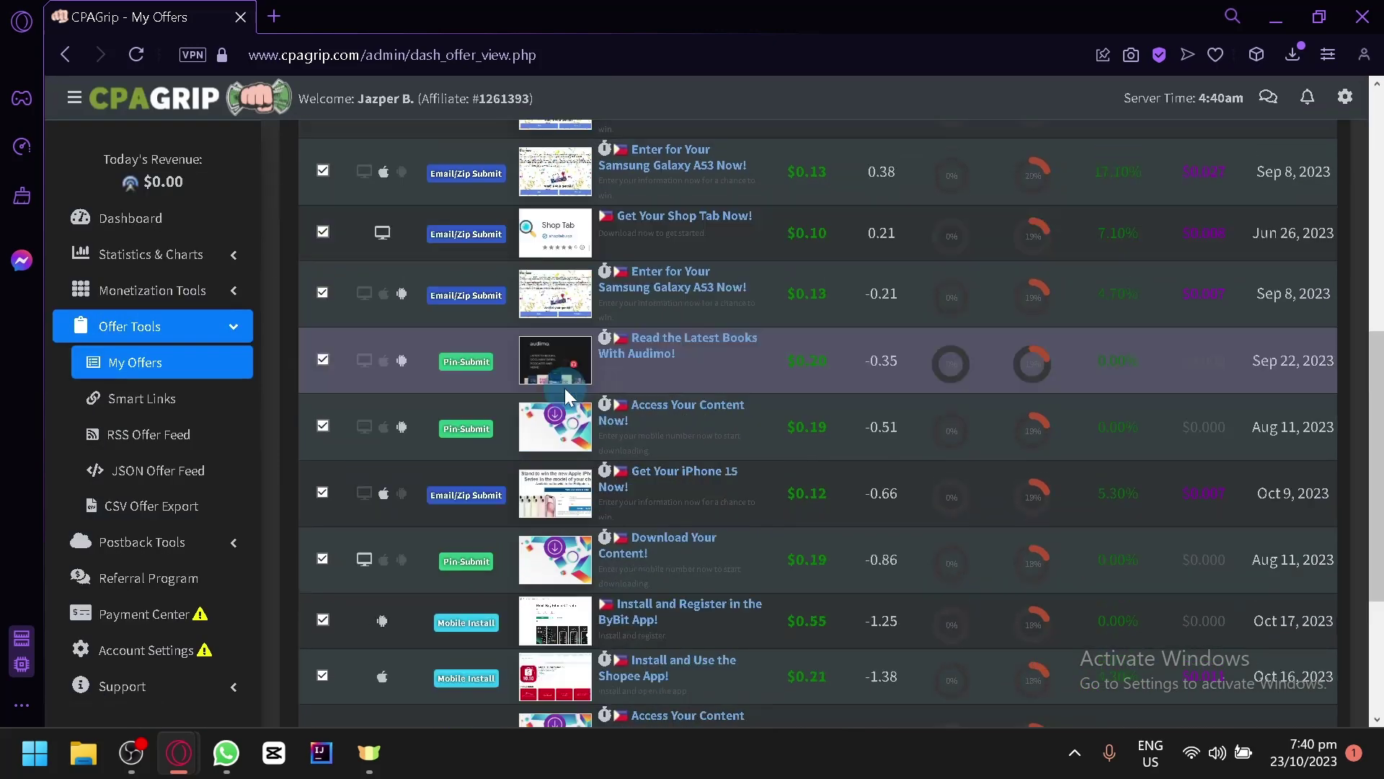
- Open the details of the "Read the Latest Books With Audimo!" offer at the start of the list
scroll(564, 387, "up", 8)
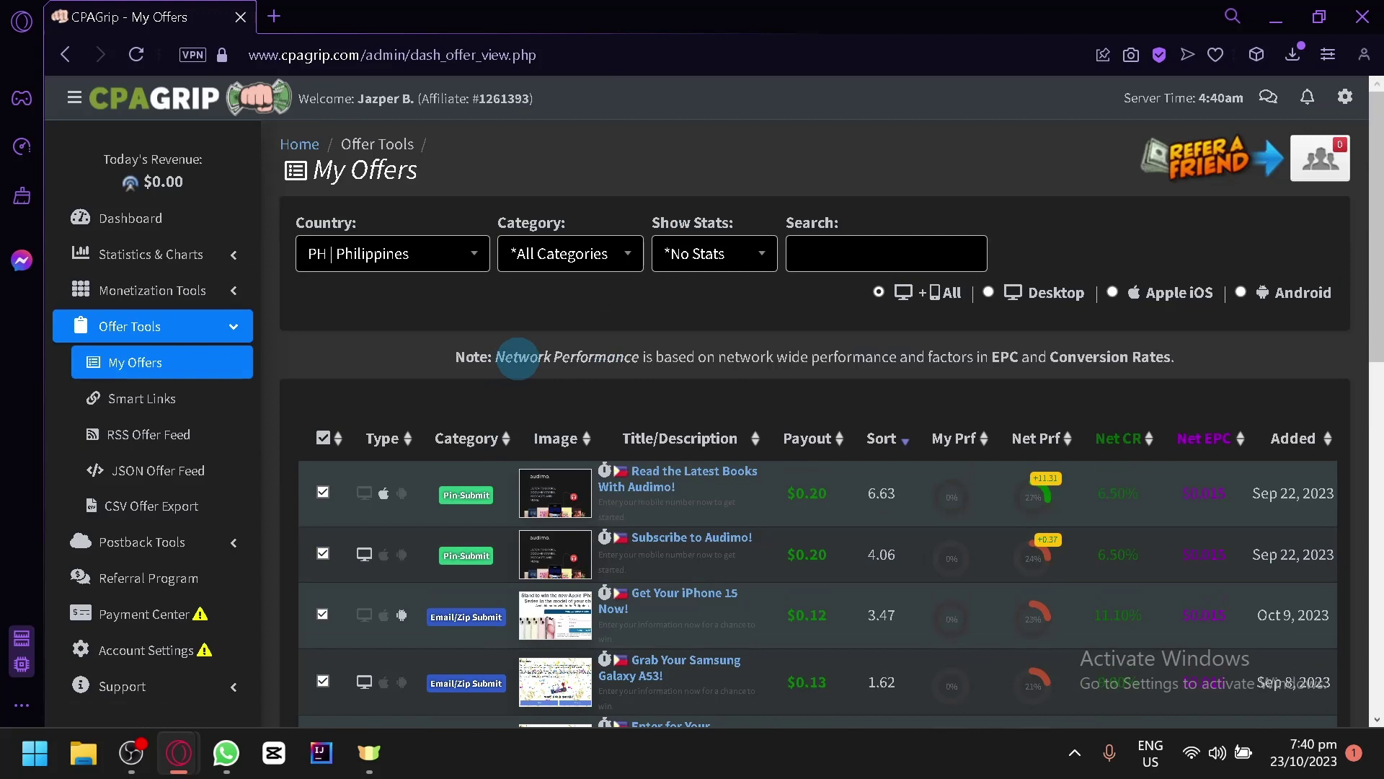
left_click(554, 512)
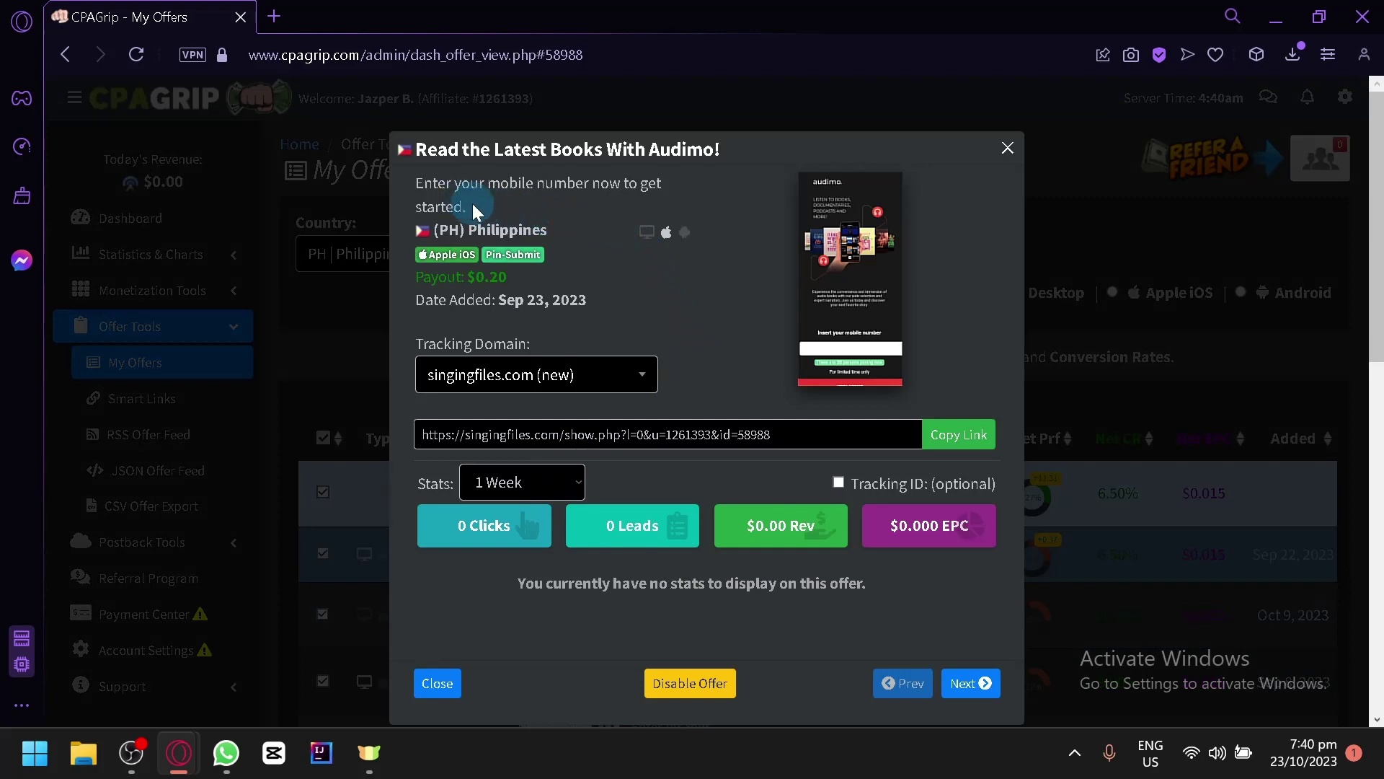
left_click_drag(473, 203, 462, 183)
left_click(450, 146)
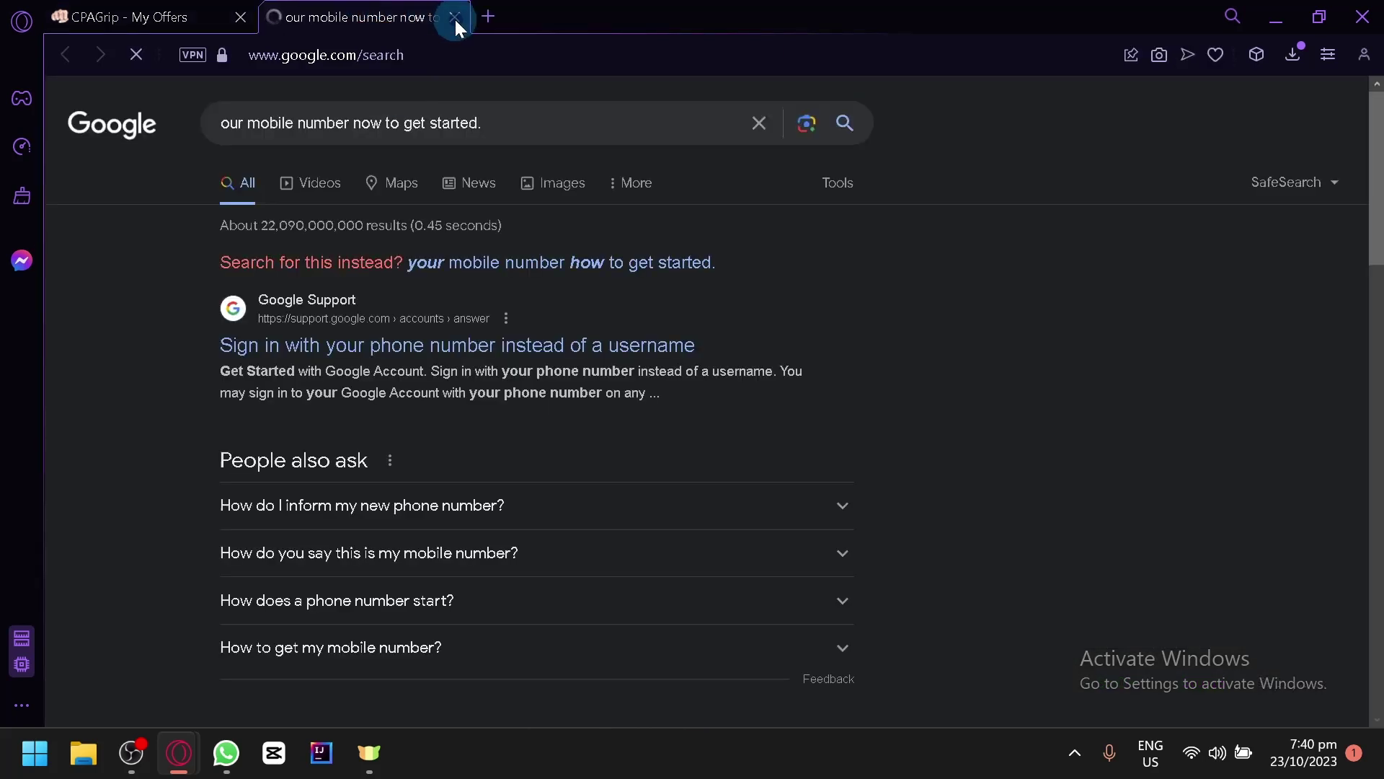
left_click(455, 18)
left_click(495, 207)
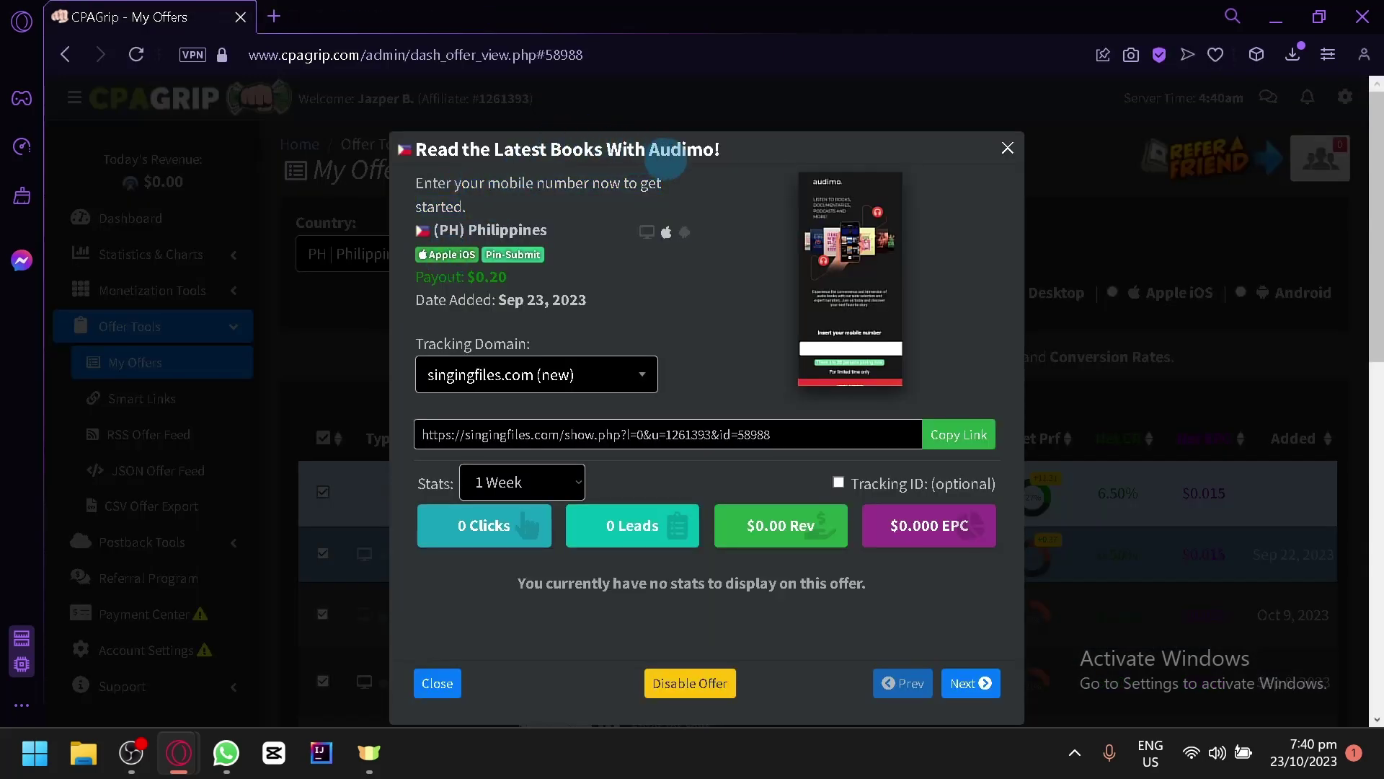
- Check the Audimo offer's tracking domain choices and highlight its tracking link, closing the offer details when done
left_click(577, 378)
left_click(577, 378)
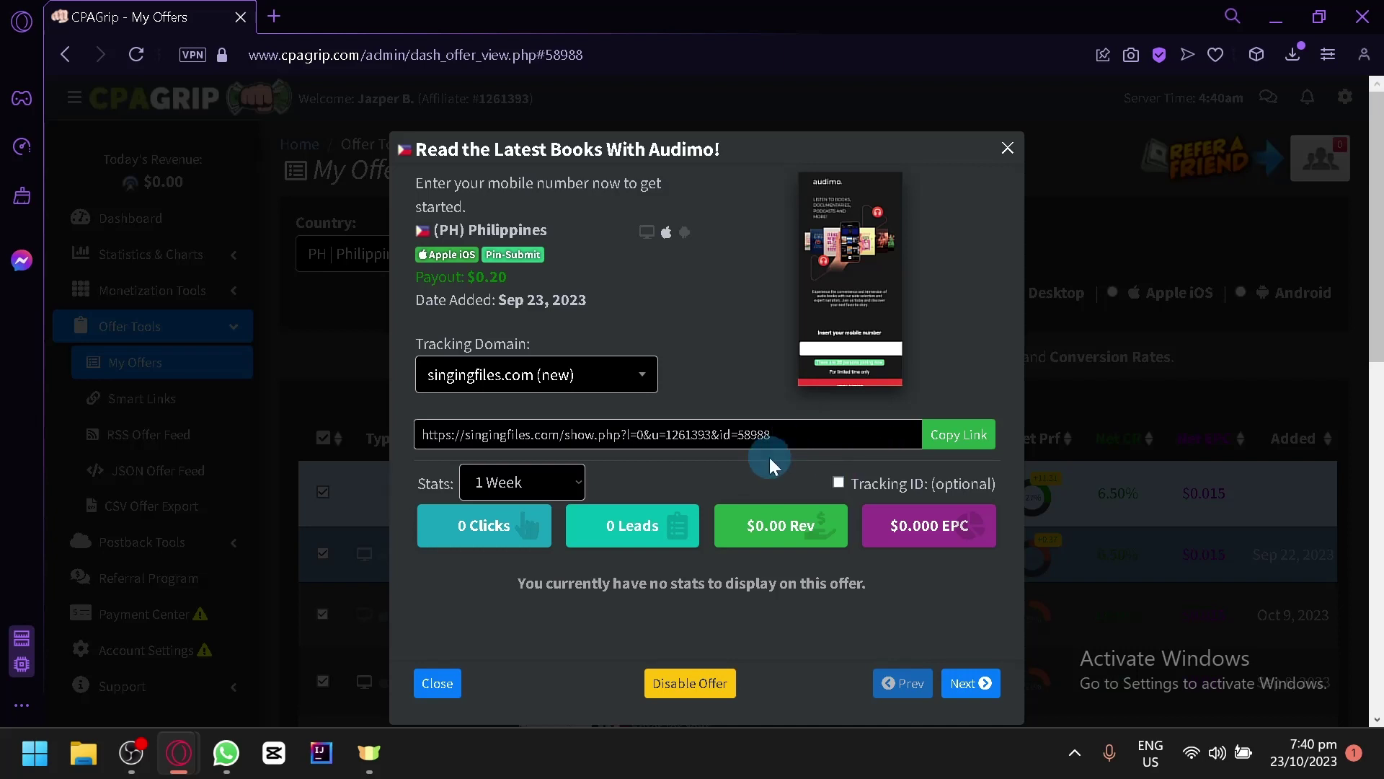
left_click_drag(788, 428, 416, 438)
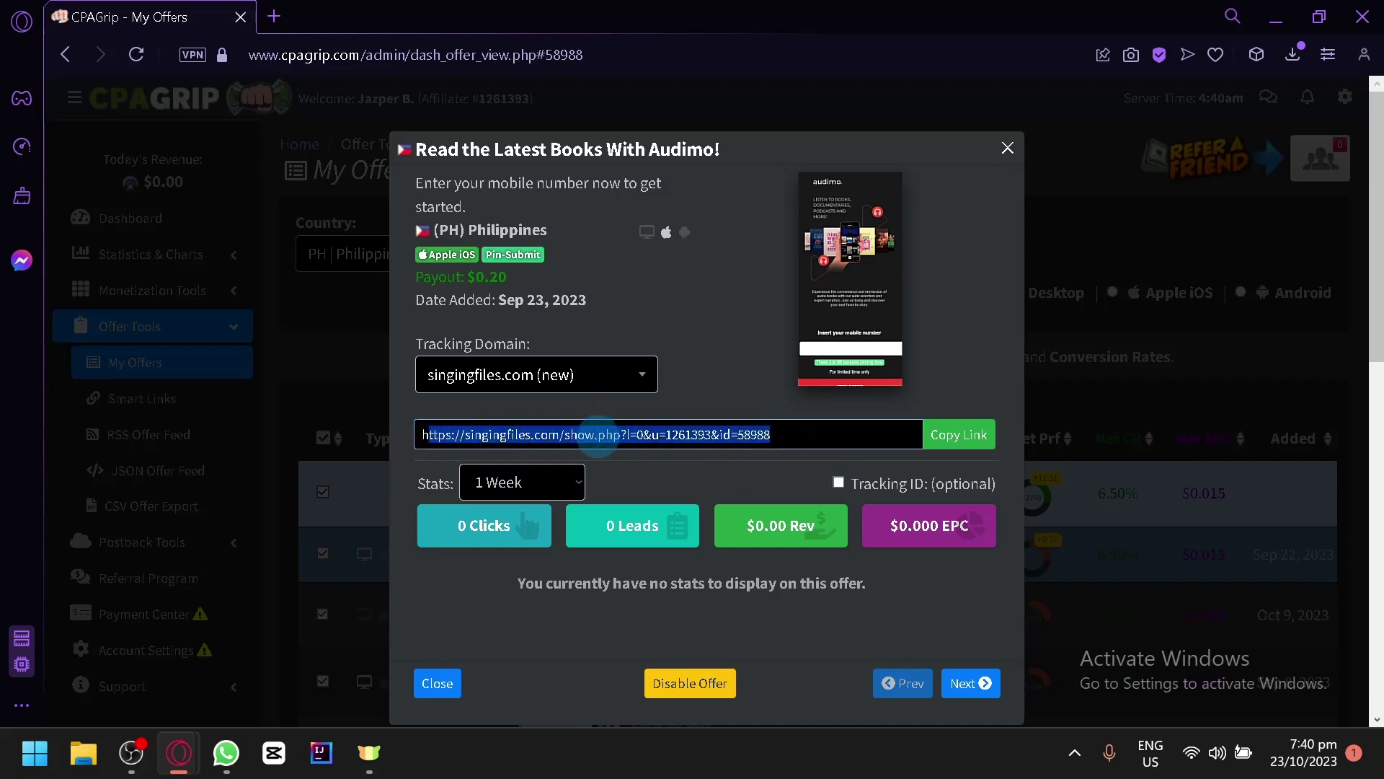
left_click(578, 529)
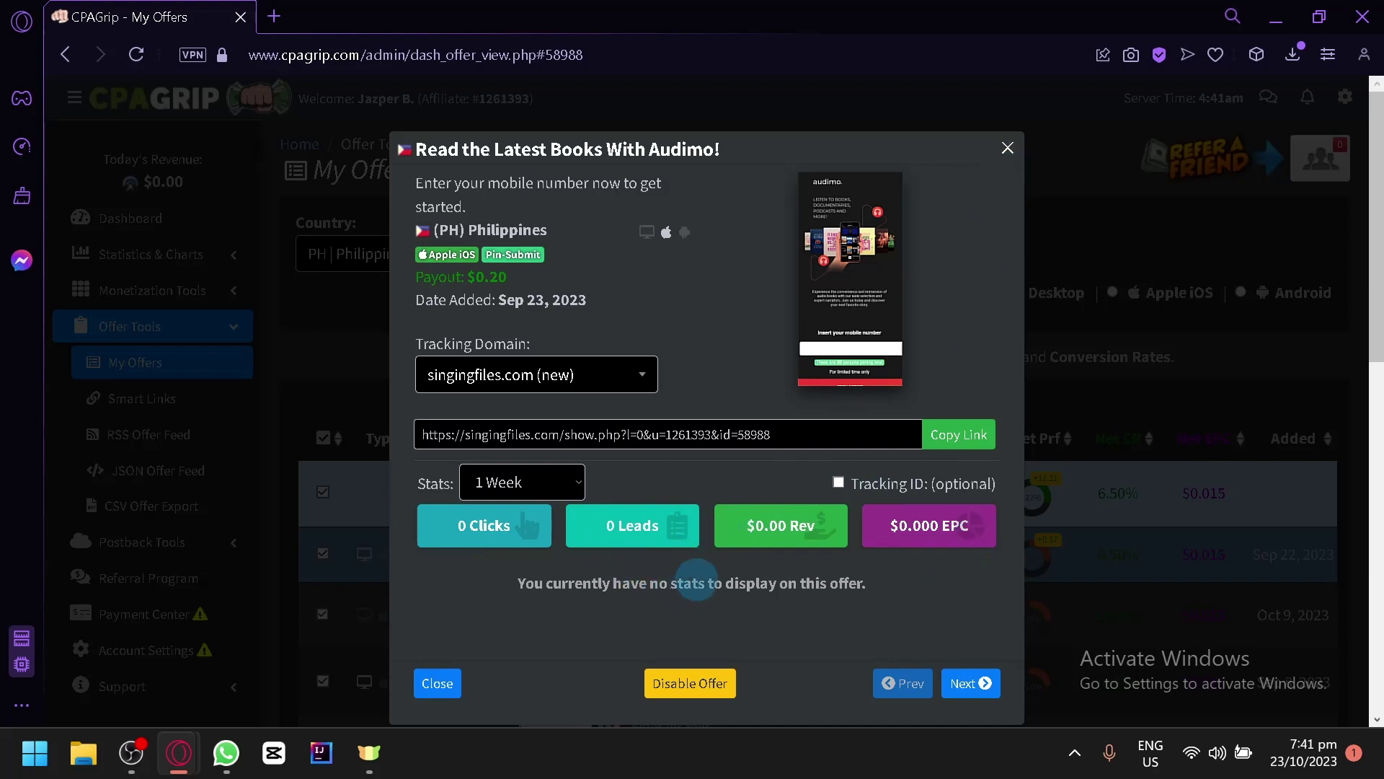
left_click(802, 445)
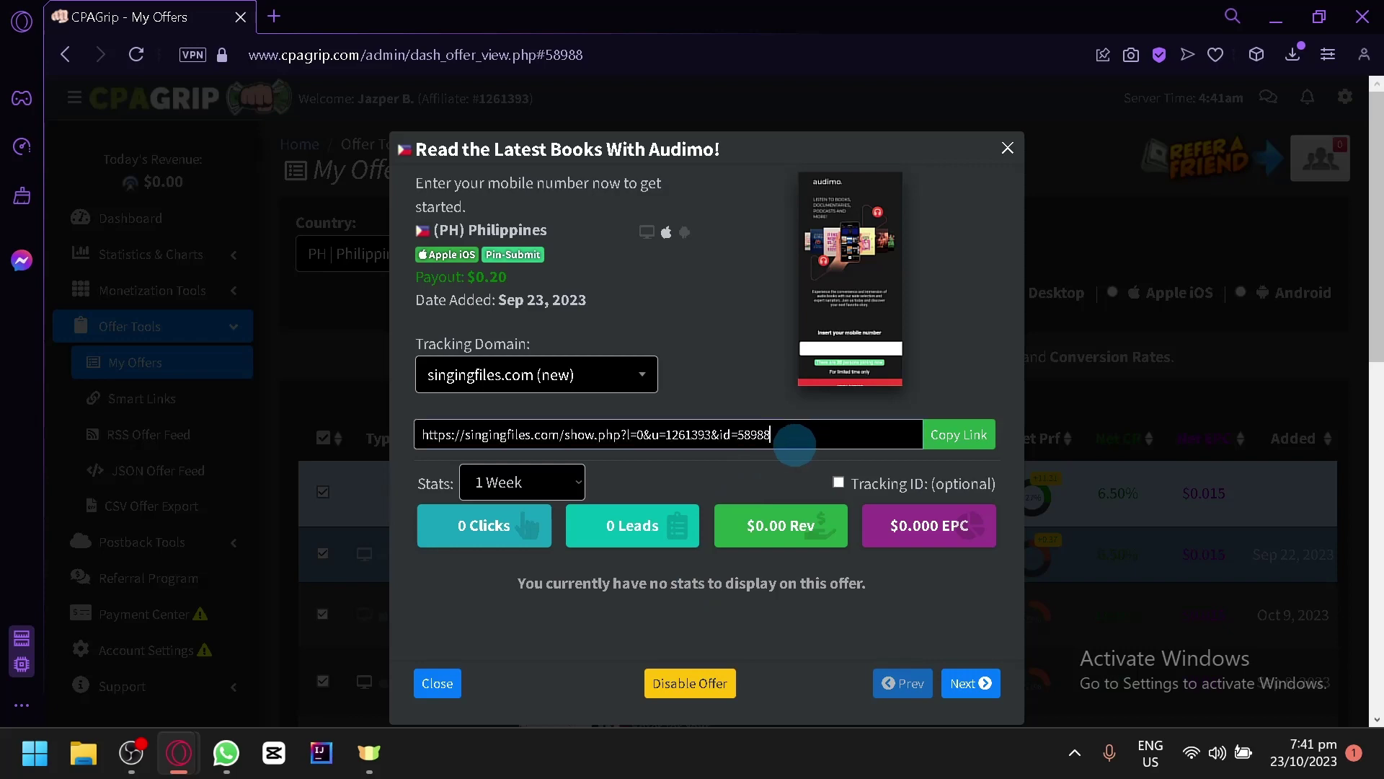
left_click_drag(795, 445, 432, 434)
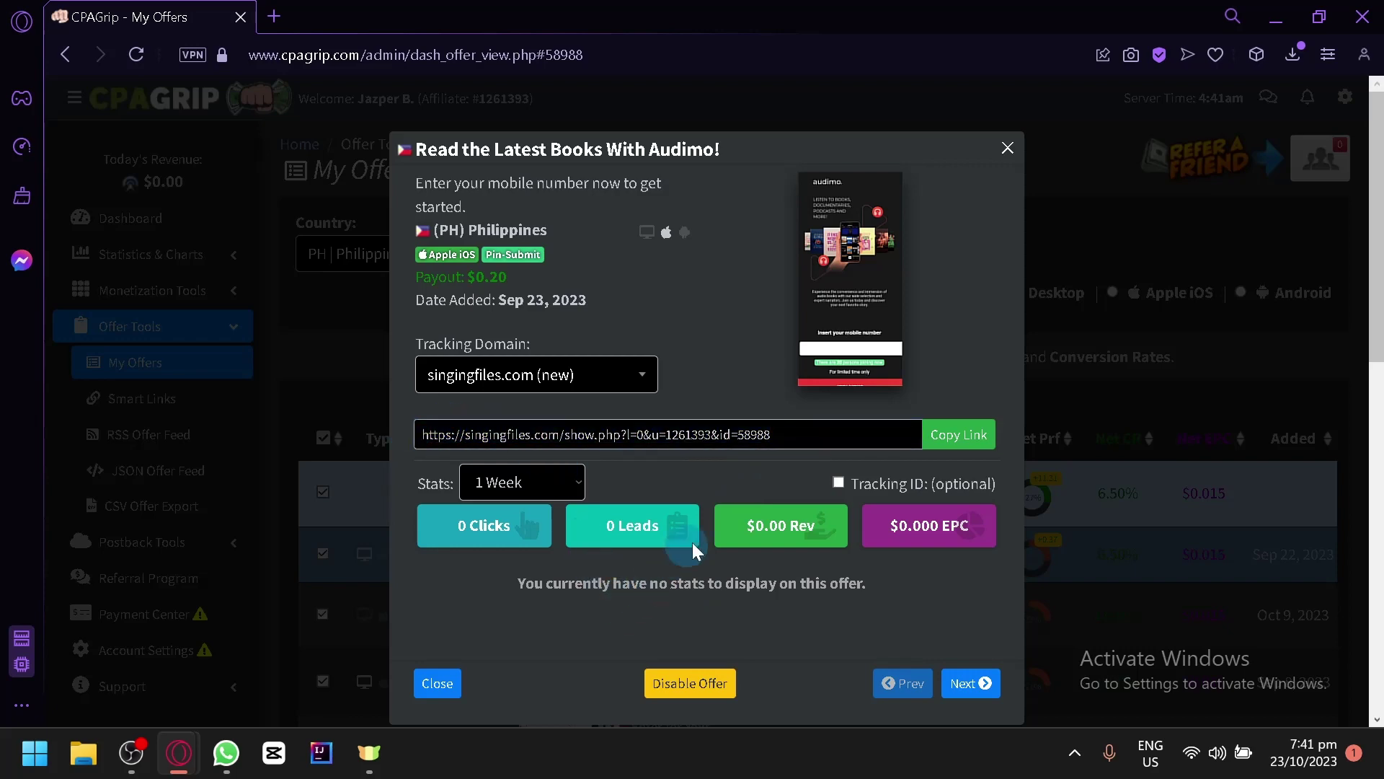
left_click(1008, 149)
- View the details and tracking link of the "Get Your iPhone 15 Now!" offer and close them
scroll(894, 386, "down", 4)
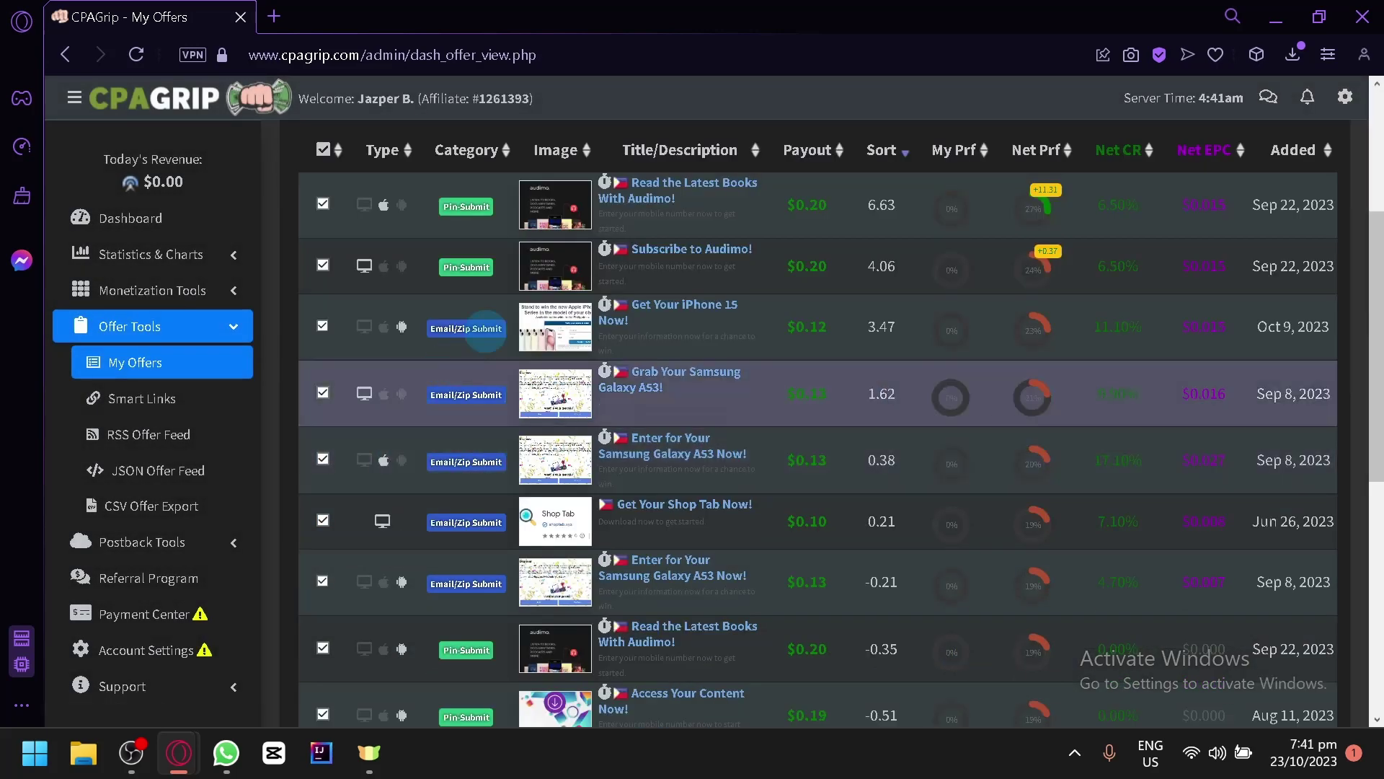
scroll(464, 422, "up", 2)
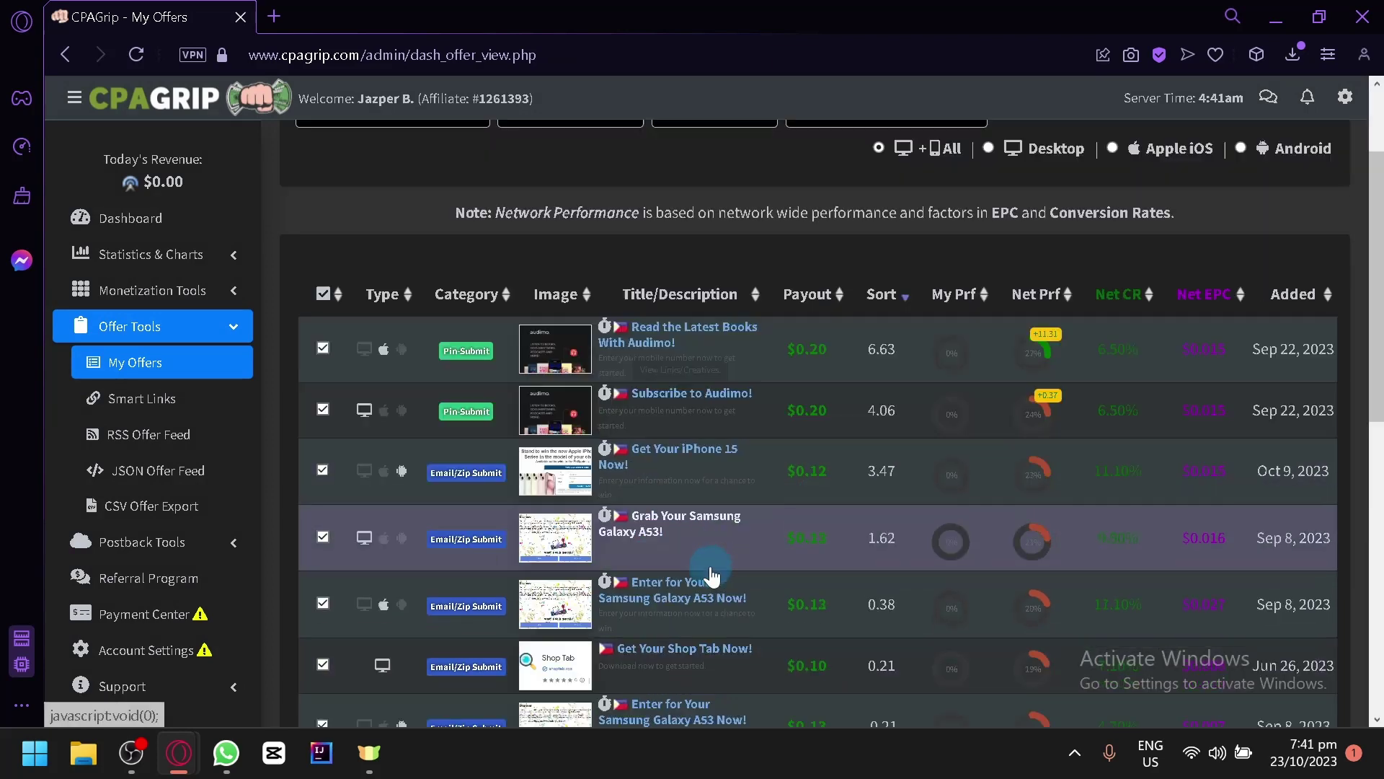
left_click(739, 480)
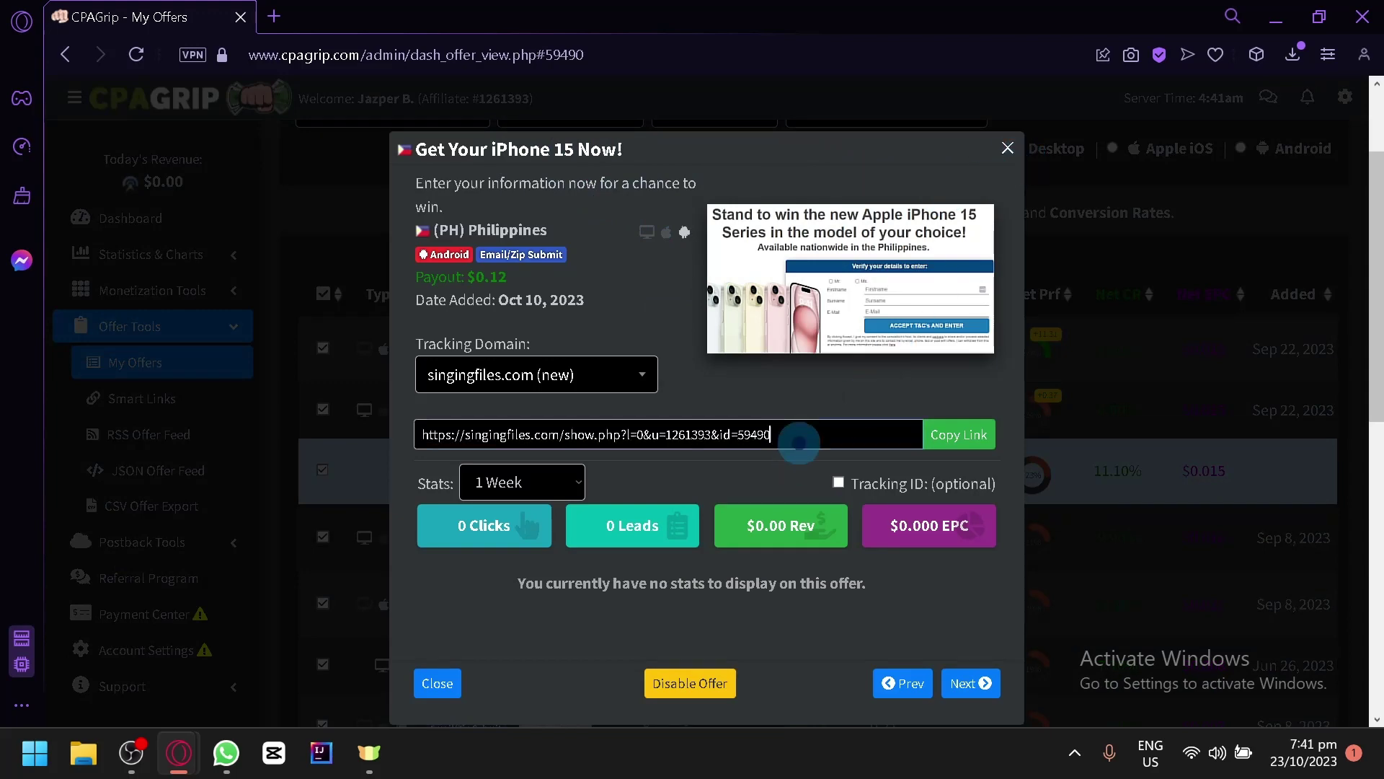
left_click_drag(799, 442, 705, 294)
scroll(829, 469, "down", 6)
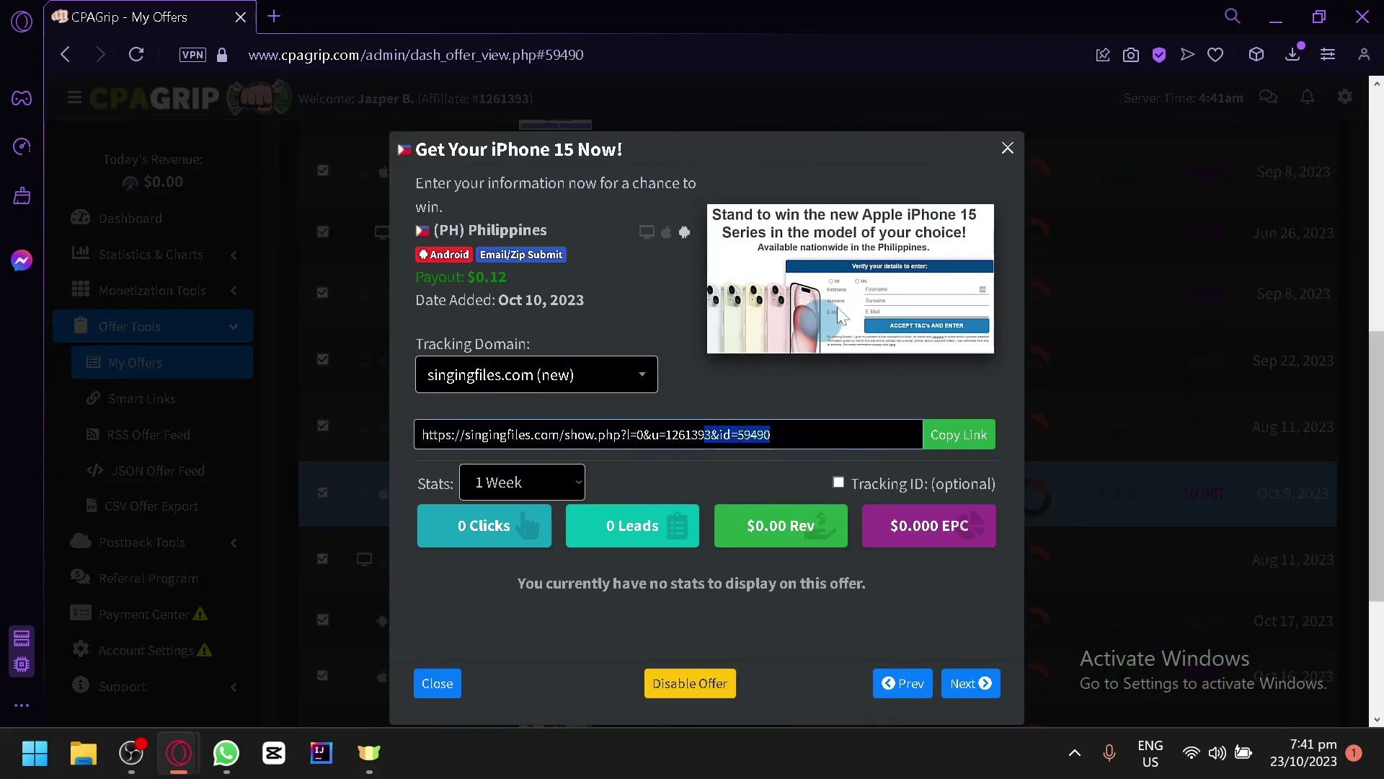
left_click(1006, 147)
- Filter the offers by country to US | United States
left_click(406, 256)
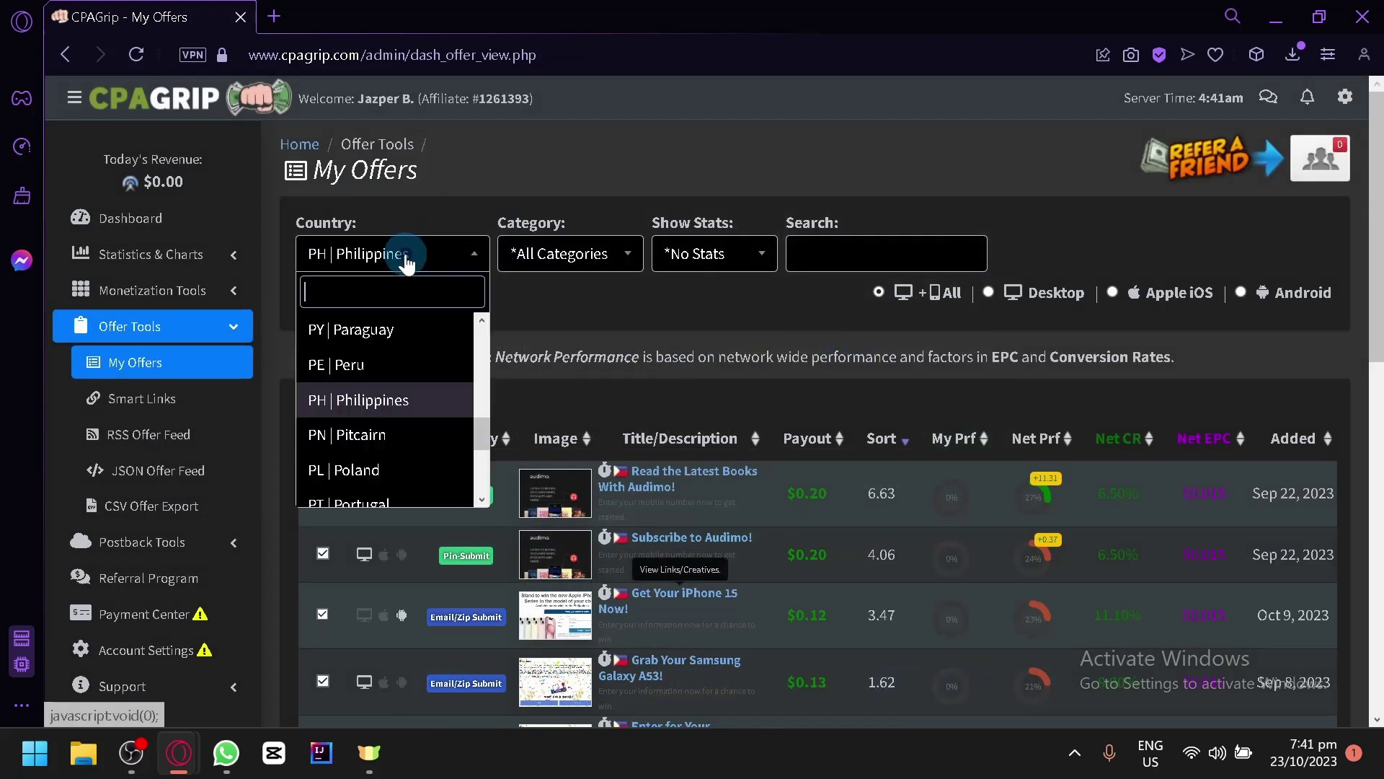
scroll(418, 404, "down", 7)
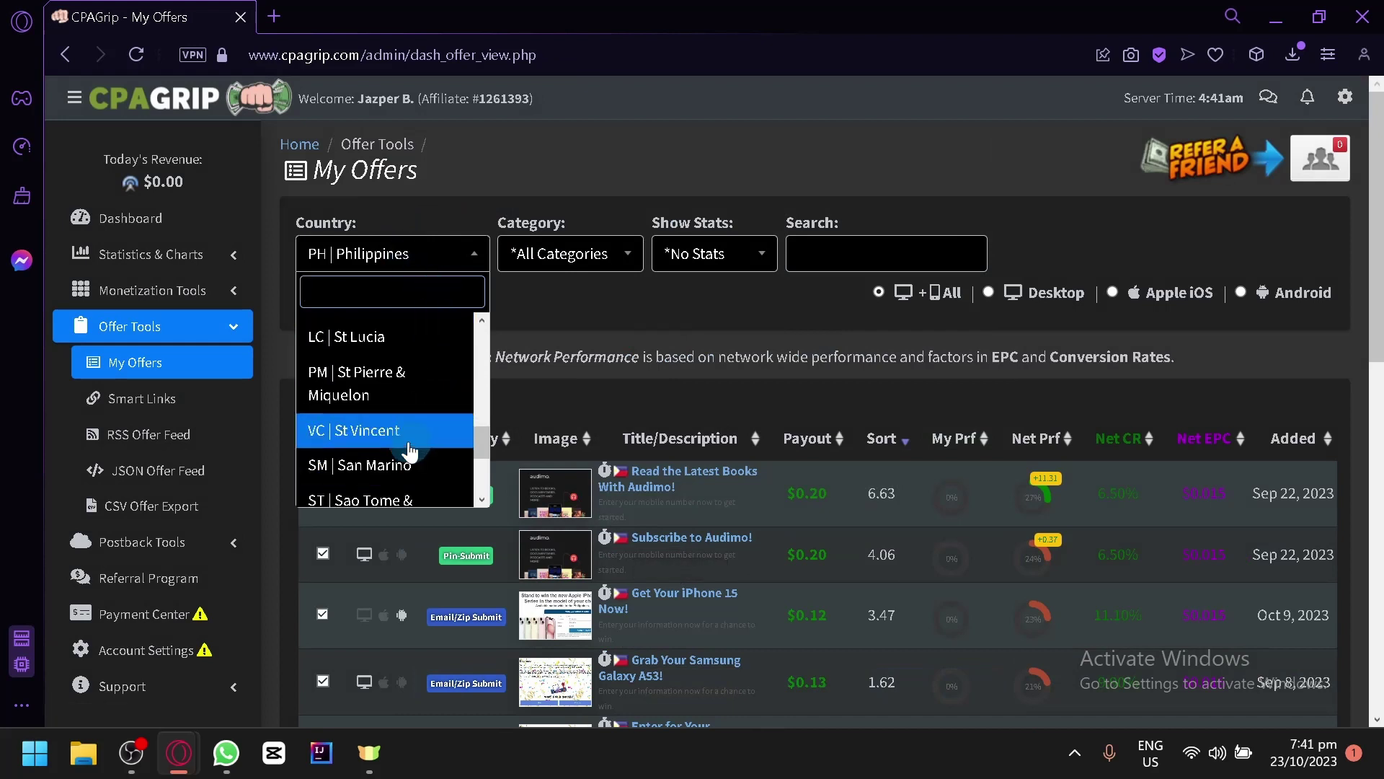
scroll(411, 447, "up", 2)
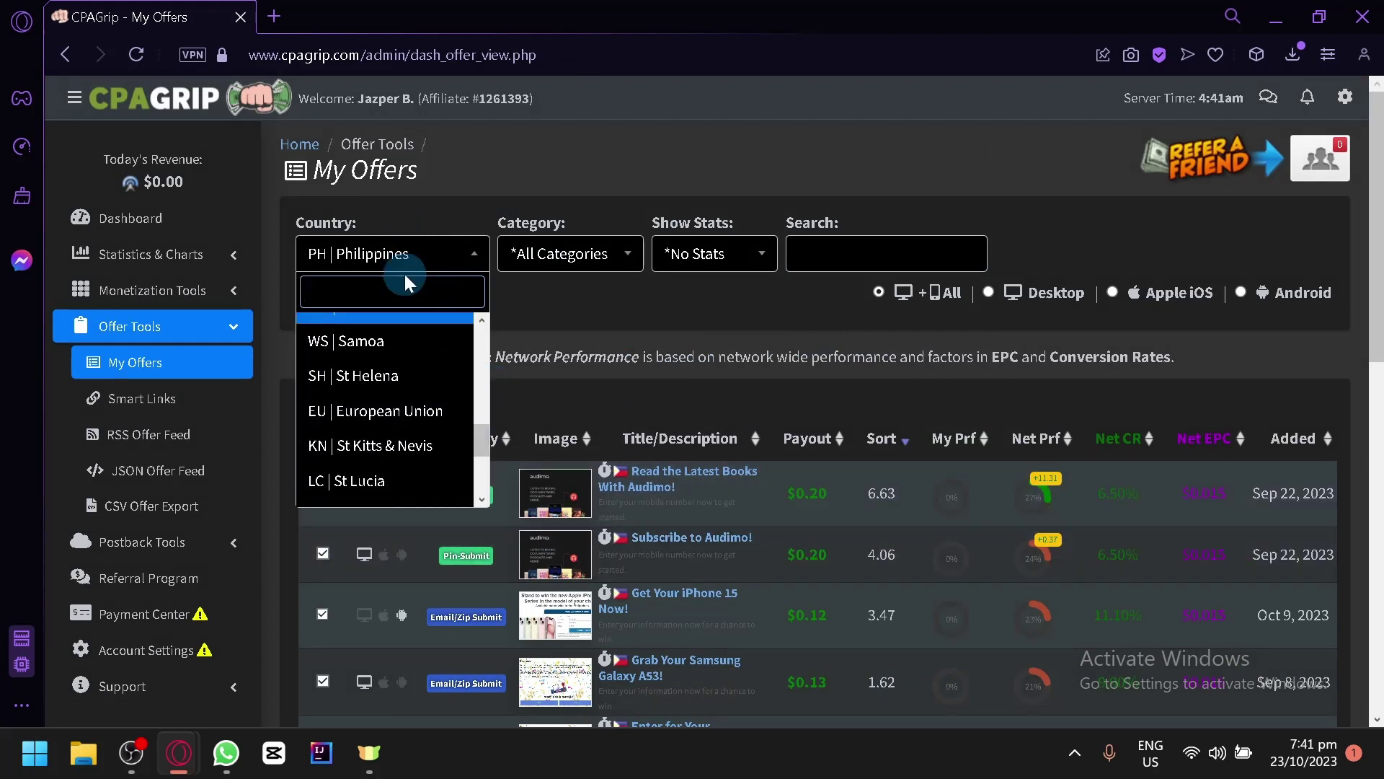
type("us")
left_click(406, 320)
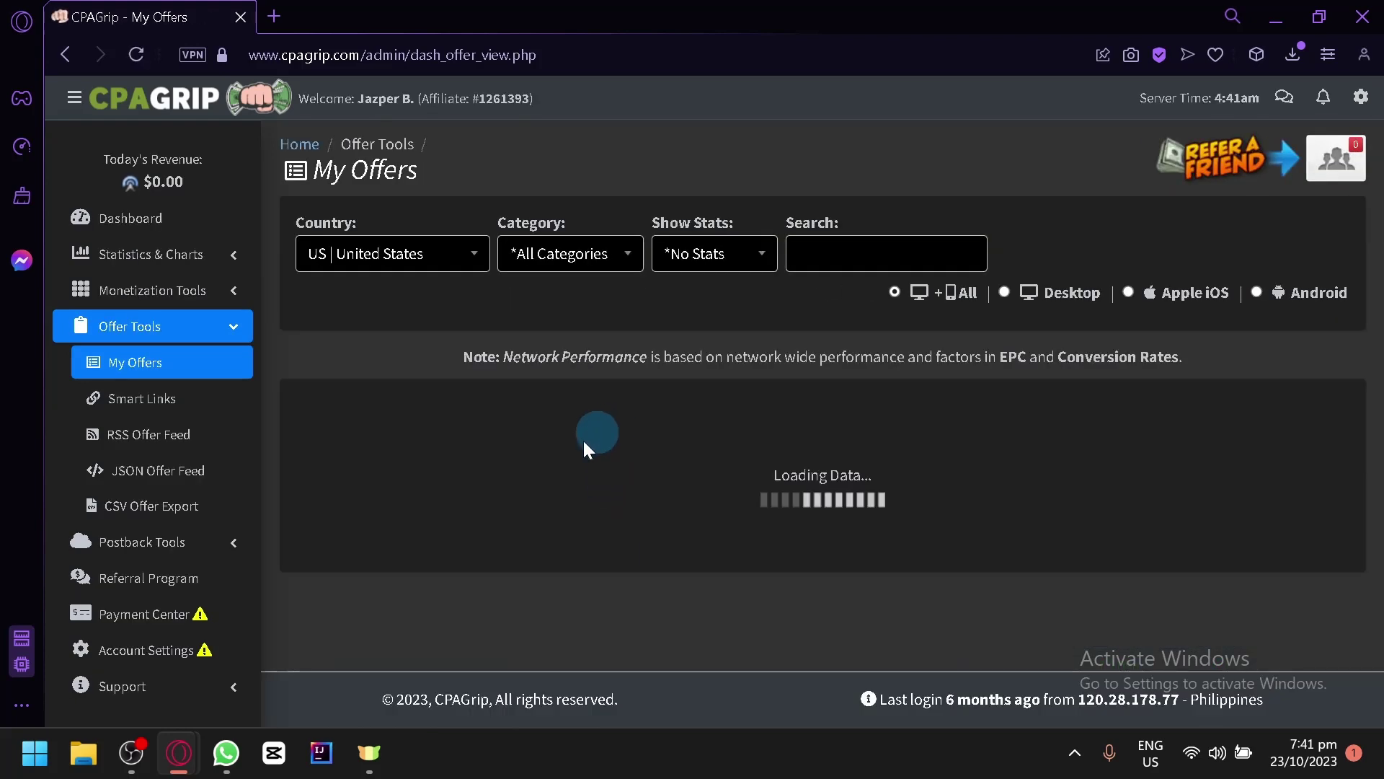
- View the description and payout of the "Install and Use the DefAds AI App!" offer, and close its details
left_click(576, 496)
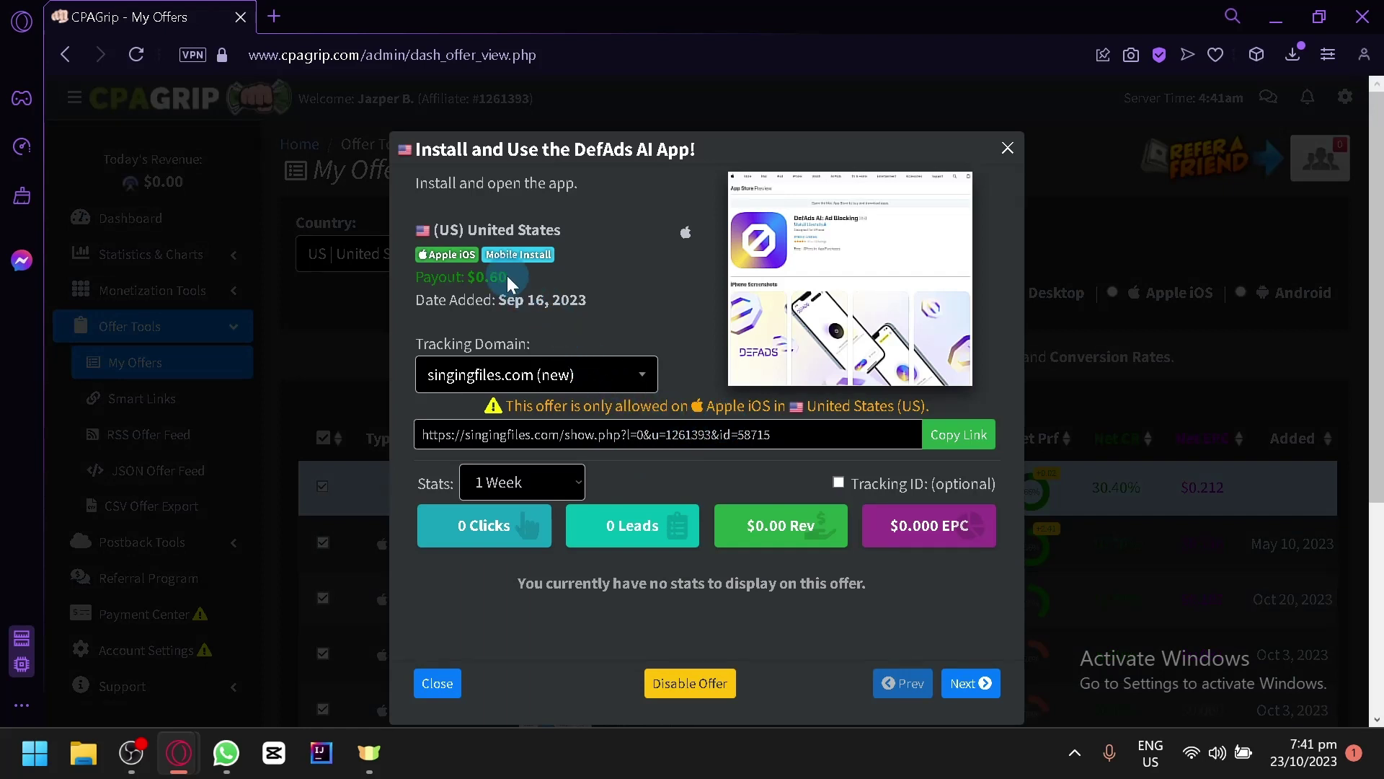
left_click_drag(485, 277, 486, 278)
left_click(640, 321)
left_click(1009, 165)
- View the details of the iOS "Install and Use the AttaPoll App!" offer and close them
scroll(824, 490, "down", 2)
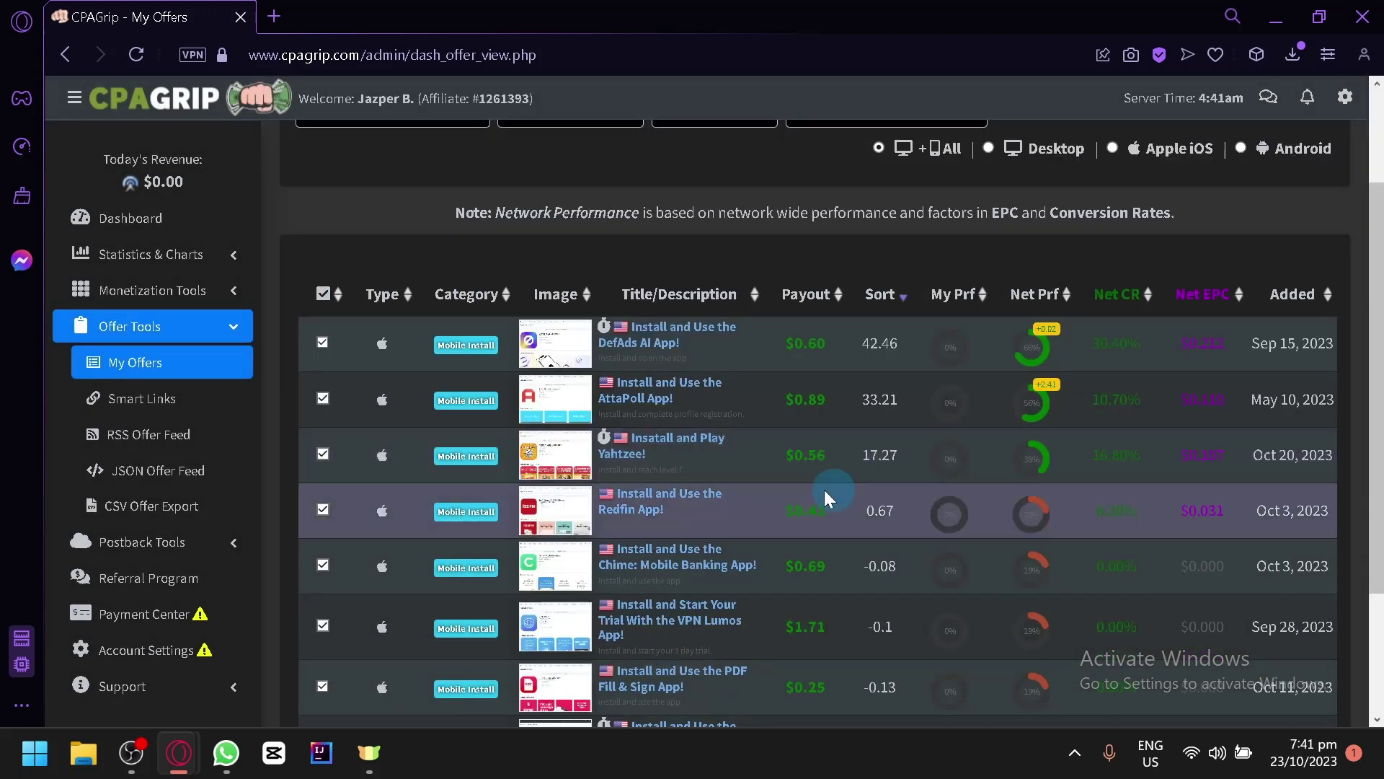
left_click(674, 385)
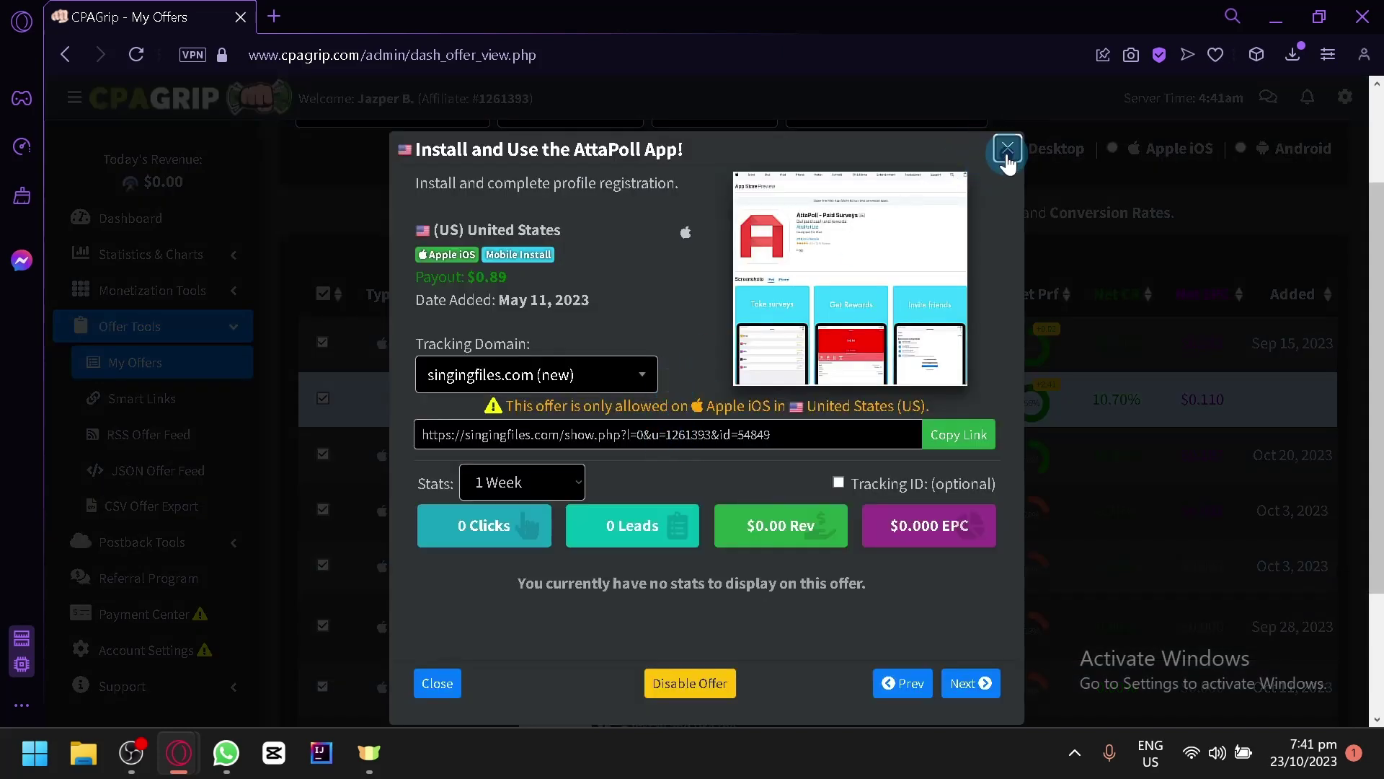
left_click(1007, 149)
- Look over the Category and Show Stats filter options and the Desktop, Apple iOS and Android device filters
left_click(571, 254)
left_click(680, 254)
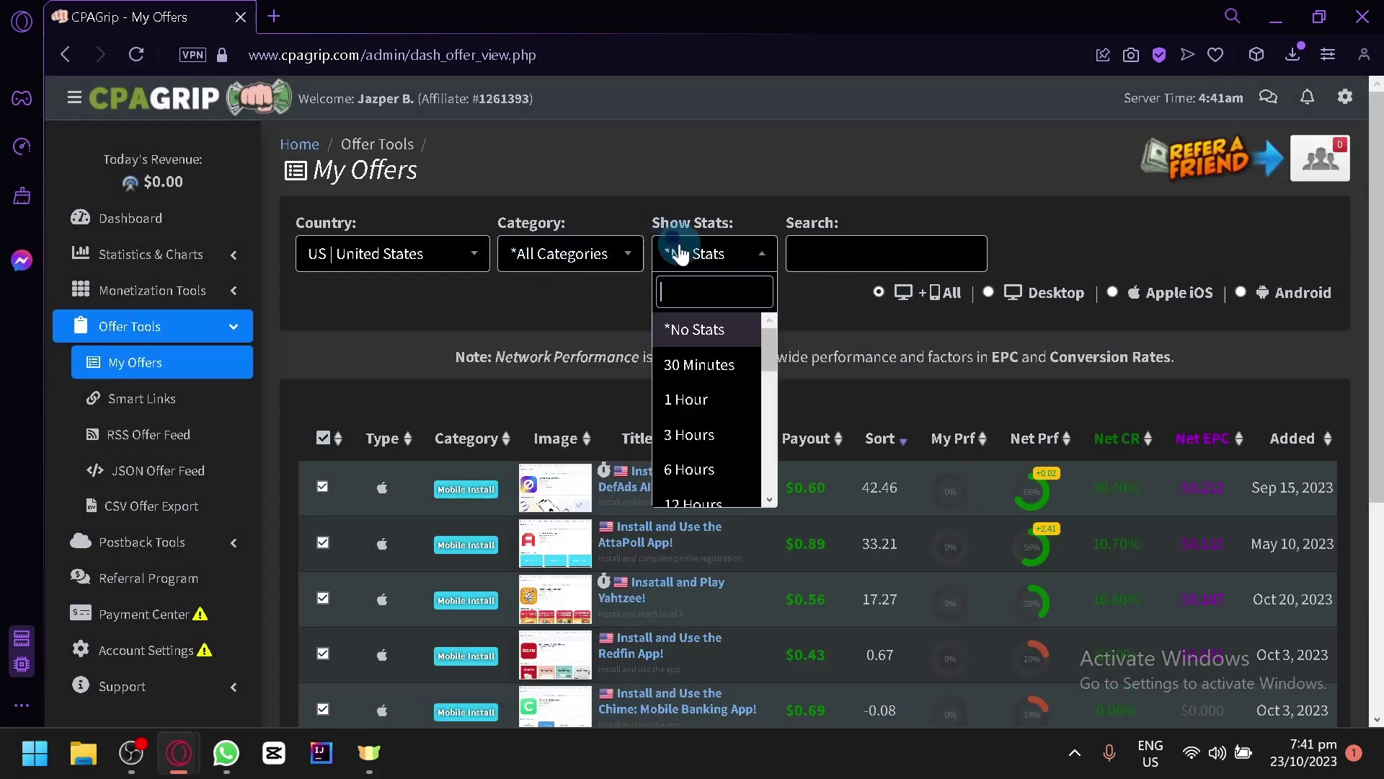
left_click(1203, 378)
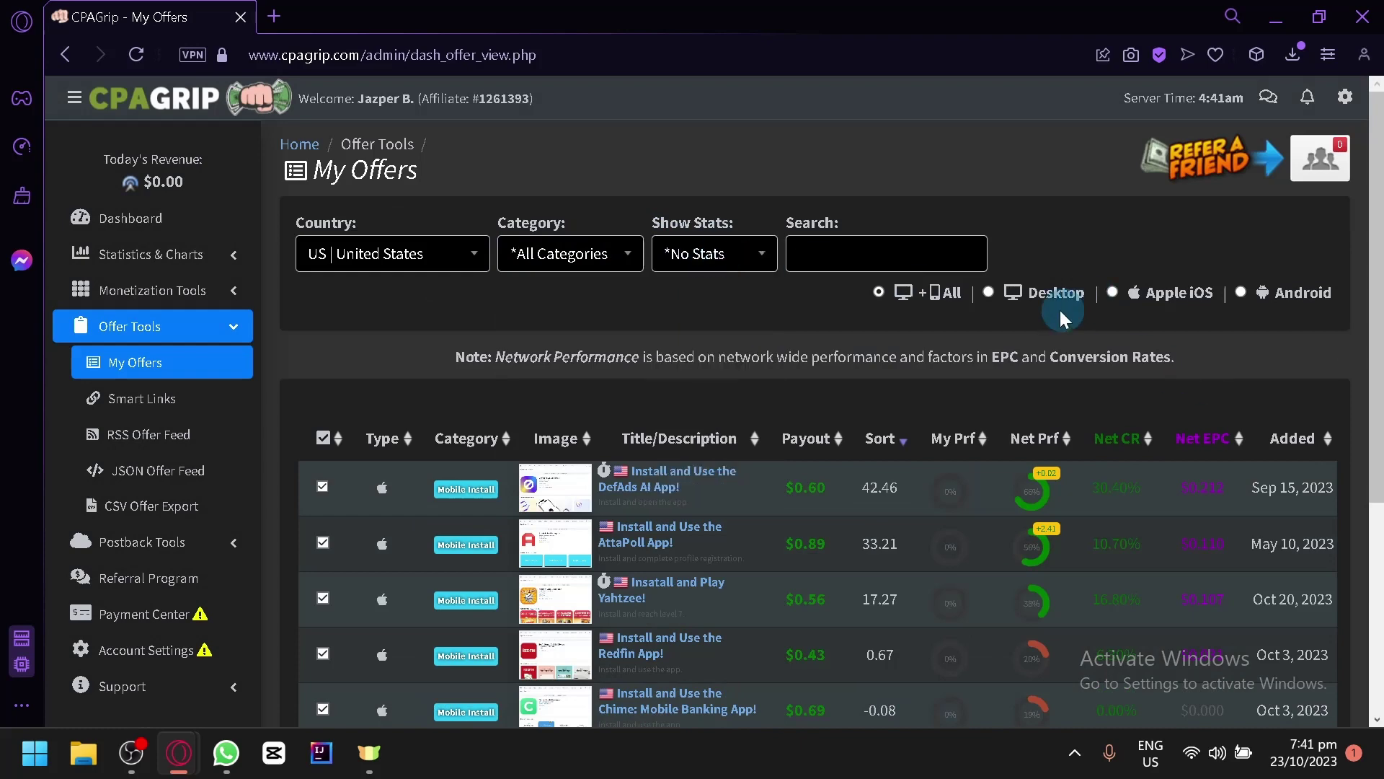
scroll(1012, 294, "up", 5)
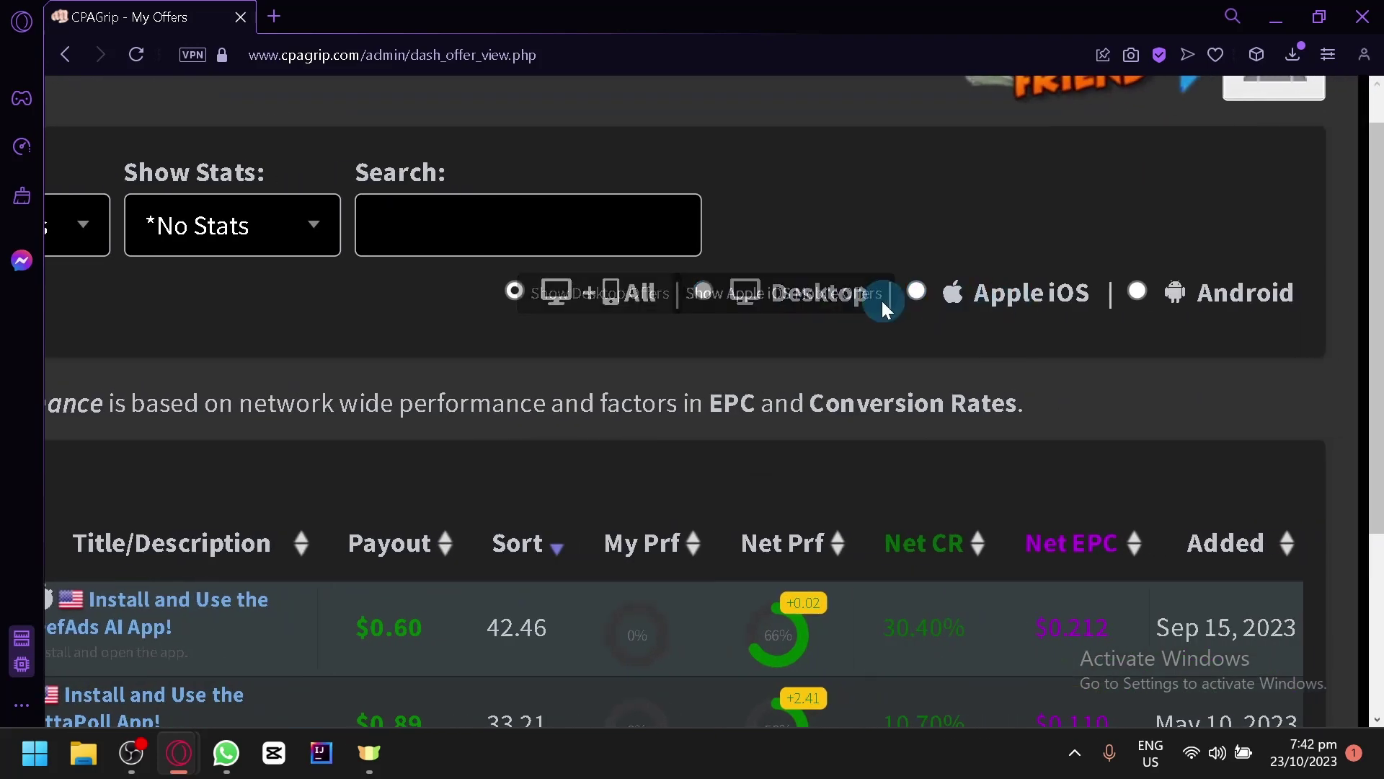
scroll(1203, 316, "down", 5)
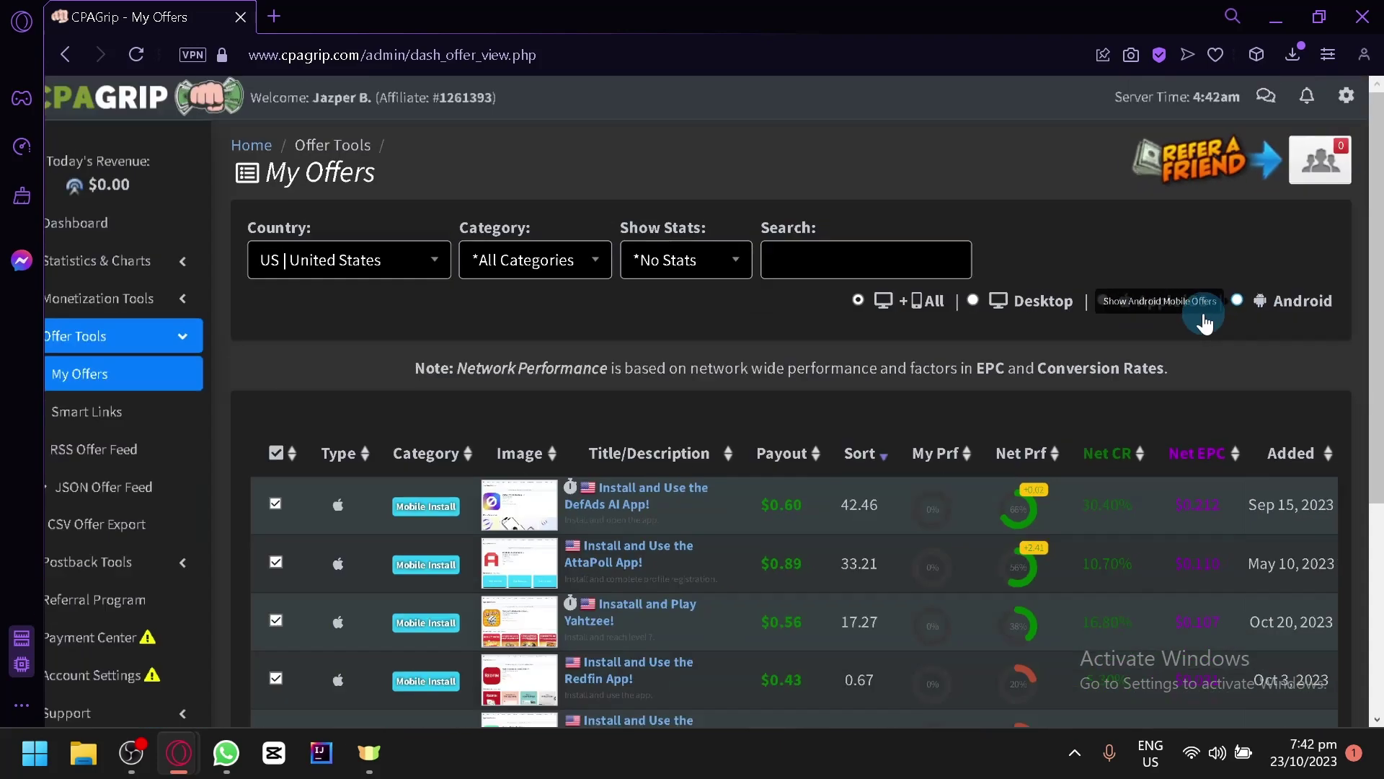
- Look through the United States offers and their payouts in the offers table
scroll(800, 353, "down", 2)
scroll(799, 354, "up", 2)
scroll(799, 353, "down", 4)
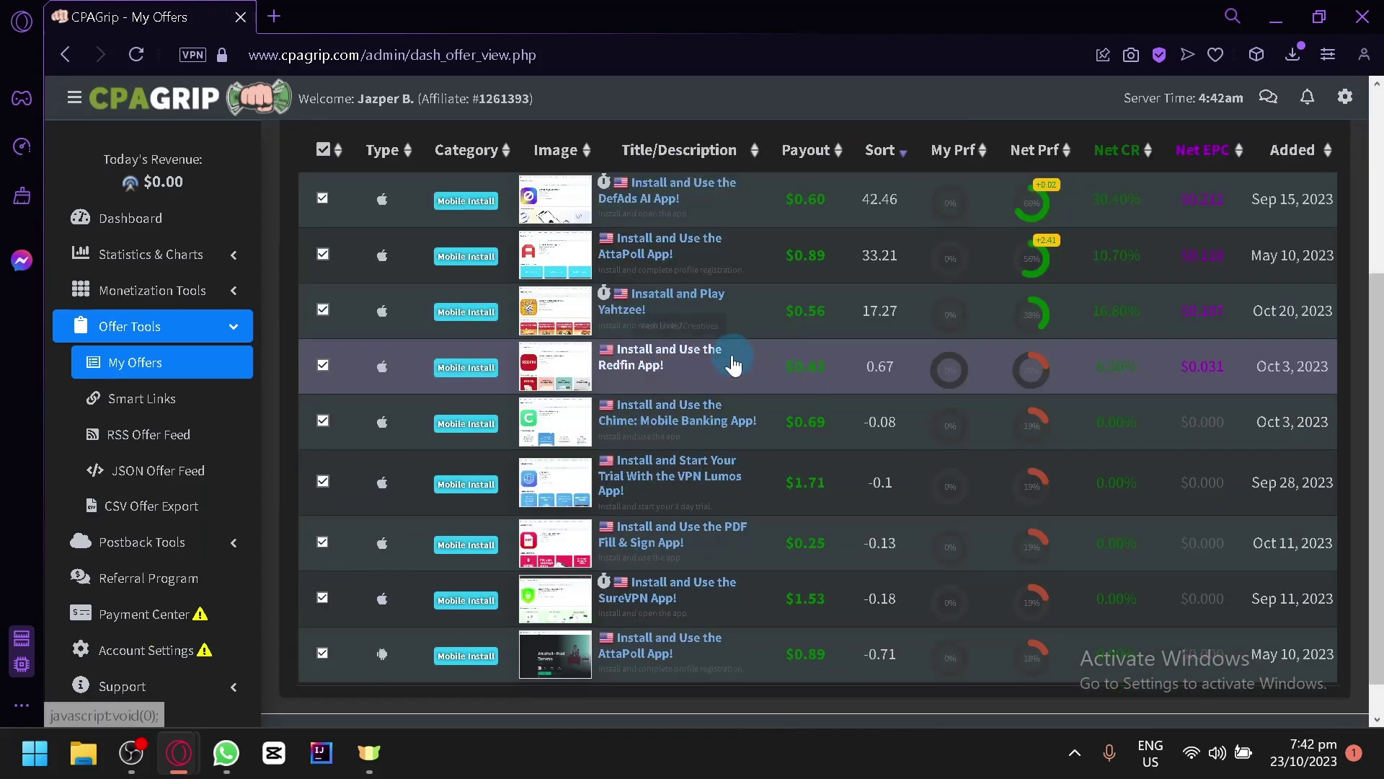
scroll(742, 324, "up", 2)
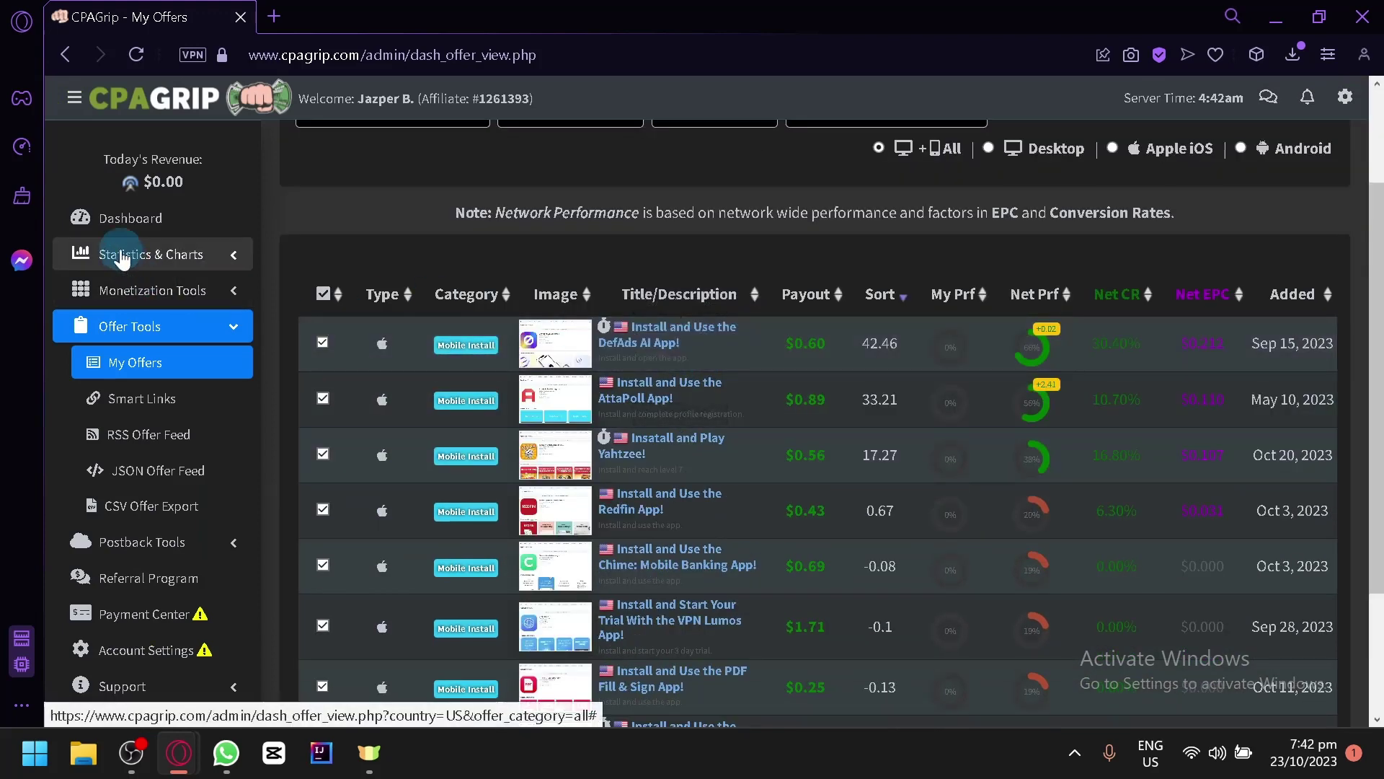
scroll(1063, 470, "up", 2)
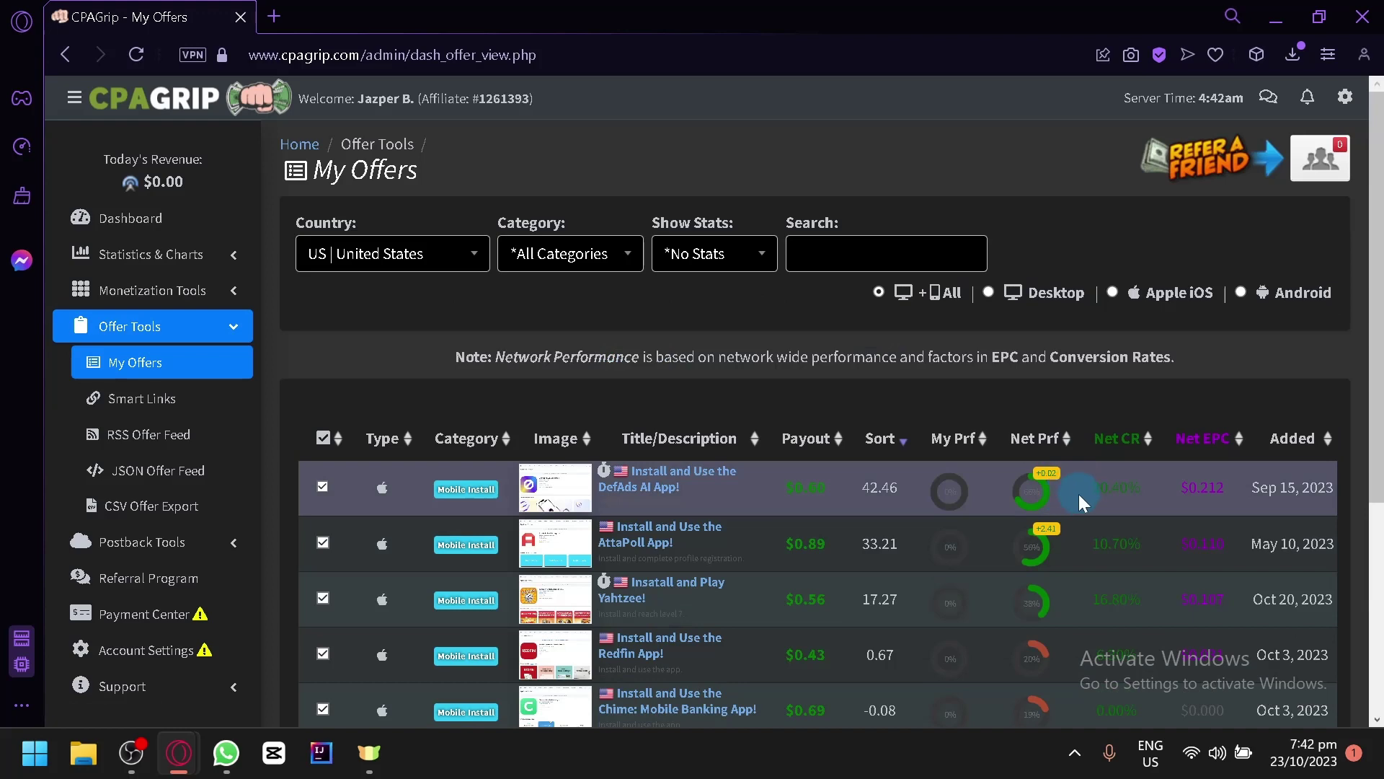
scroll(846, 447, "down", 2)
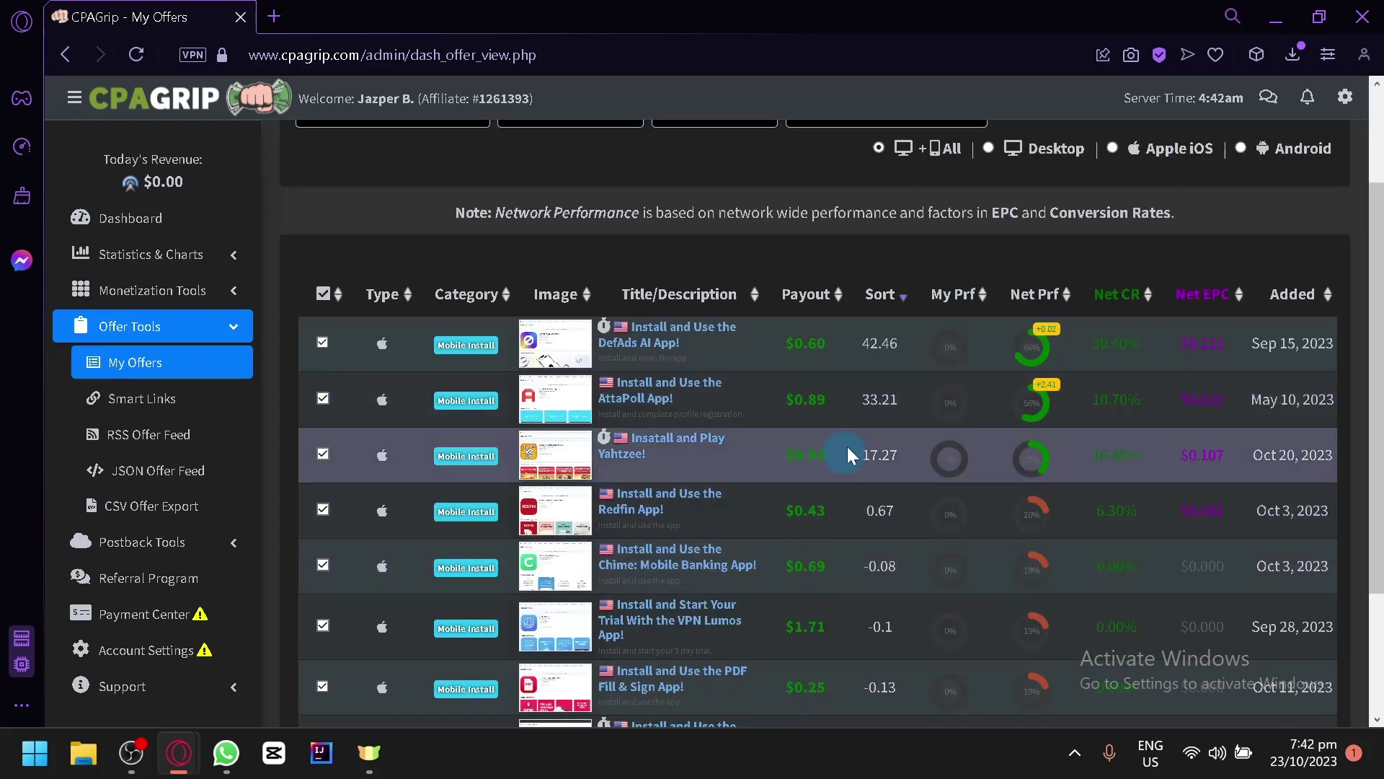
scroll(926, 455, "up", 2)
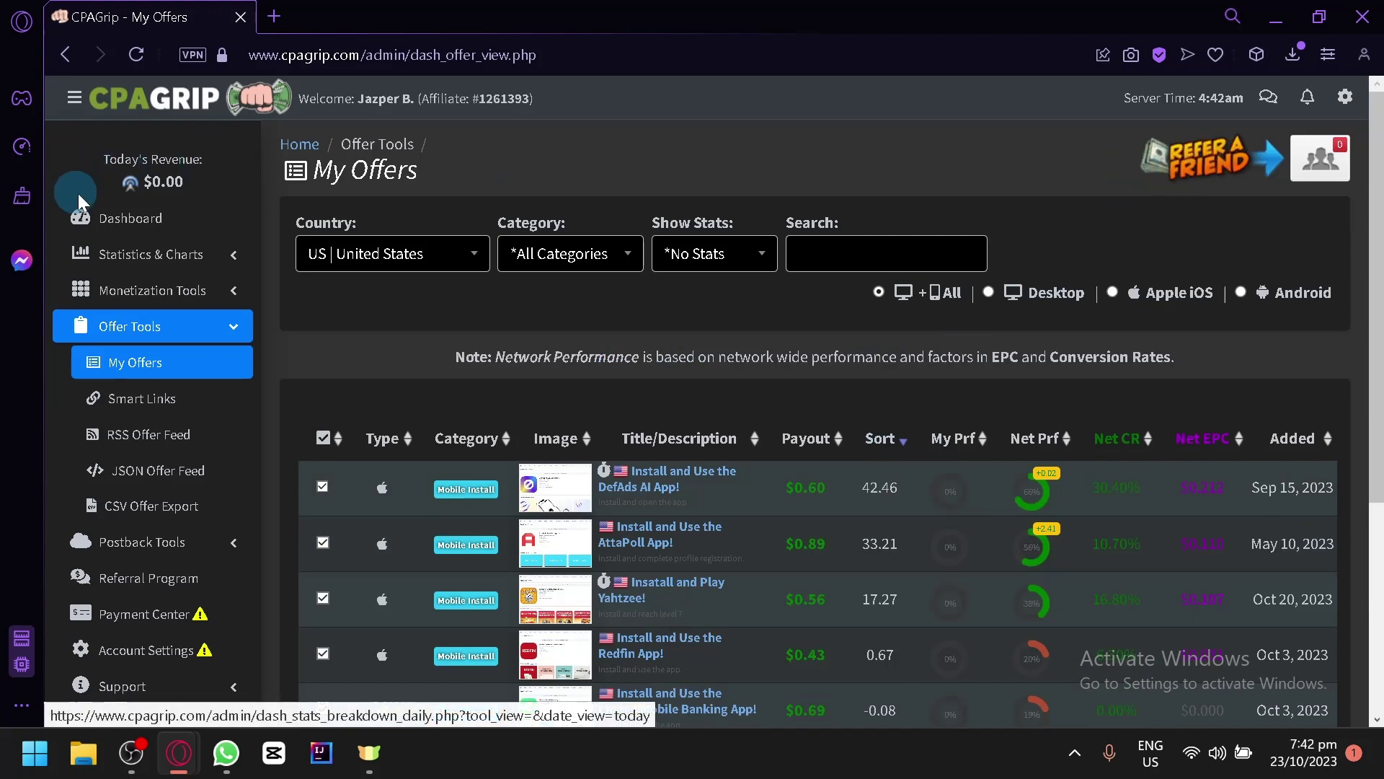
- Return to the Dashboard and check the account manager's contact details
left_click(115, 220)
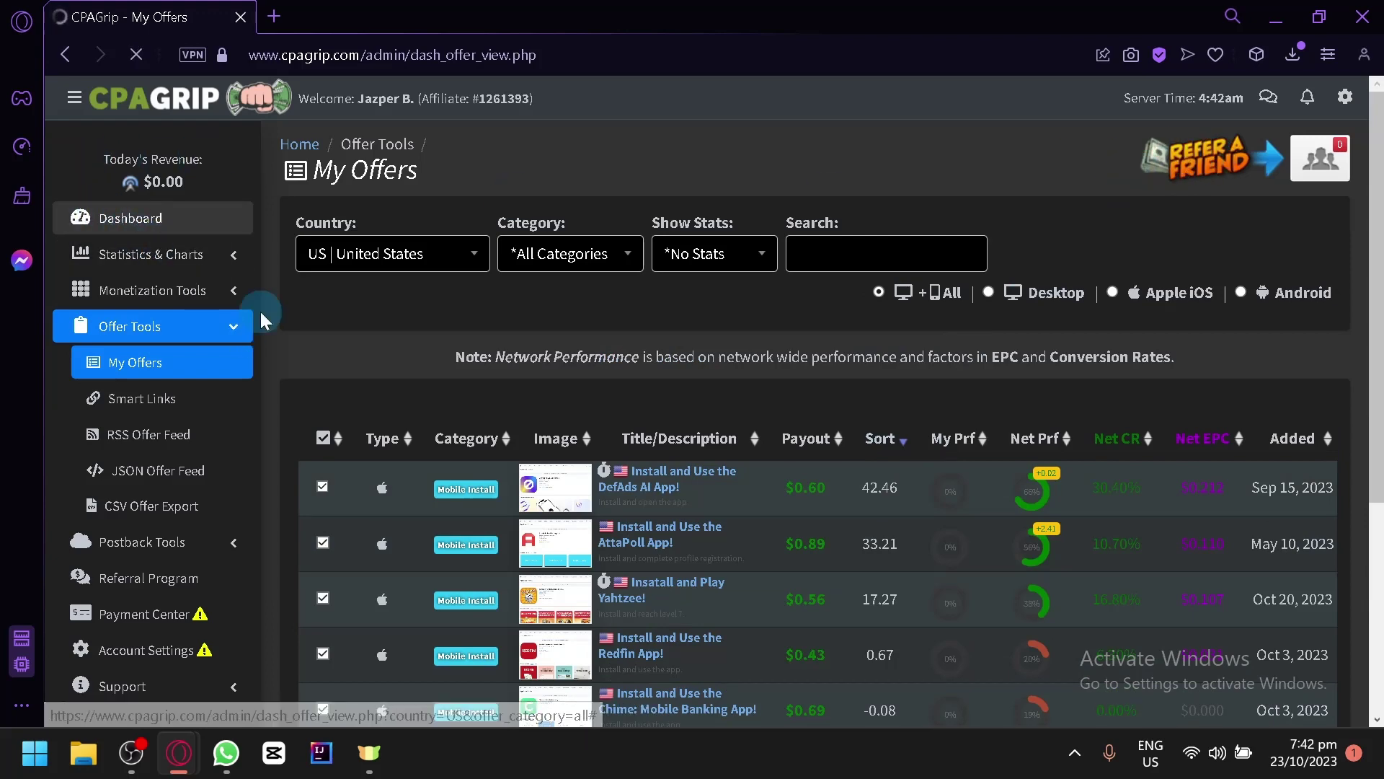
scroll(1027, 518, "down", 5)
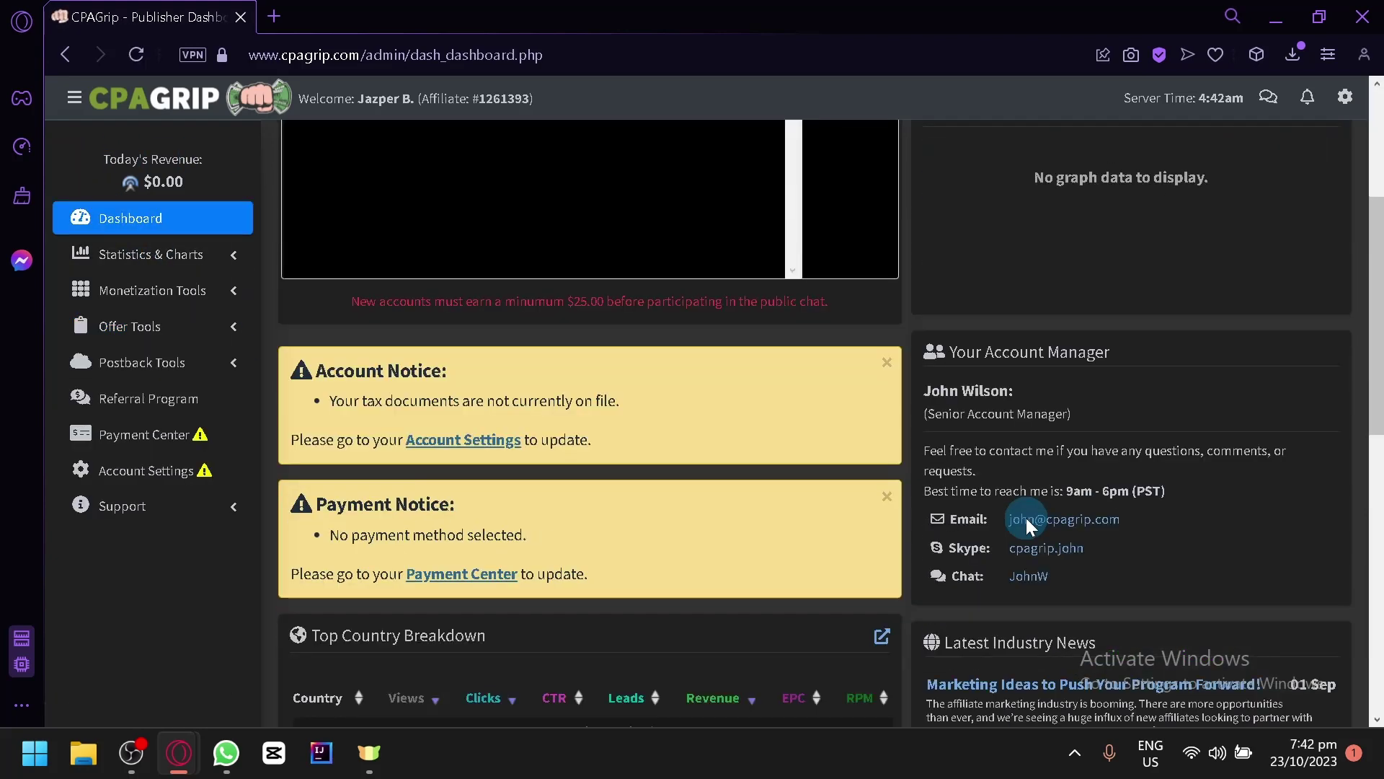
scroll(959, 534, "up", 5)
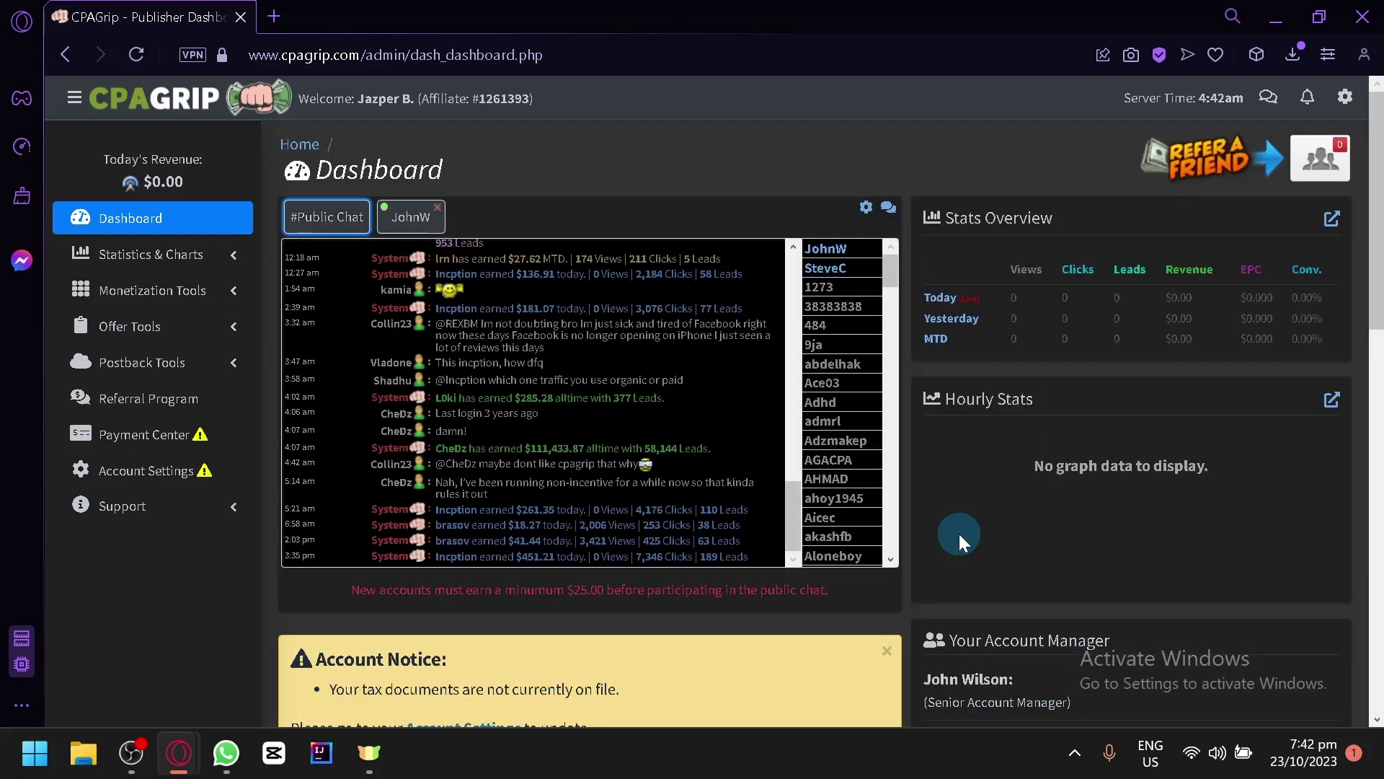